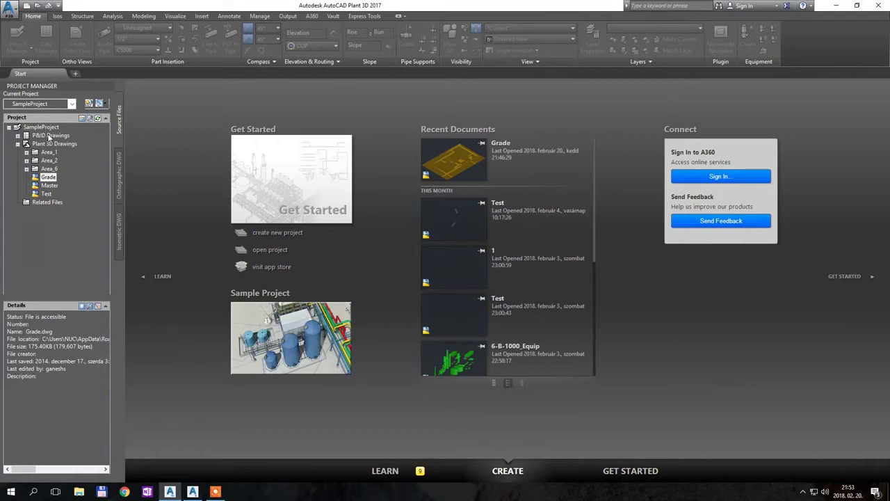
- Start a new project and name it Cable Tray Sample Project
left_click(49, 108)
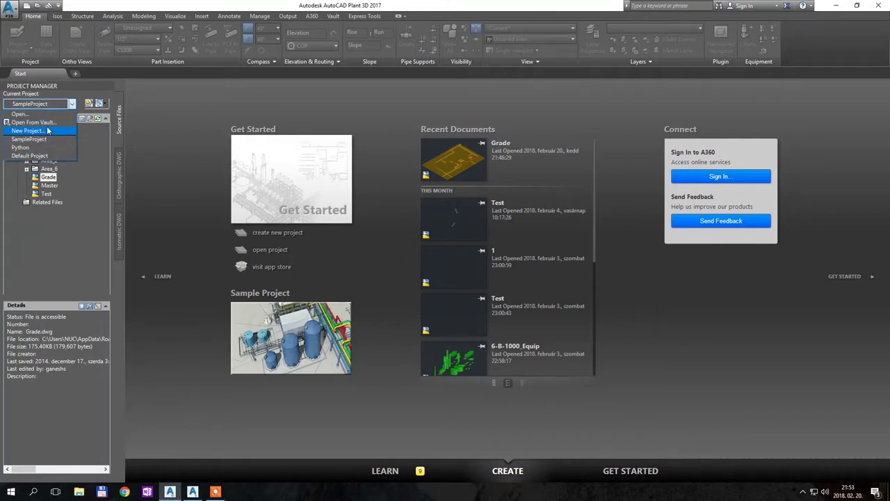
left_click(38, 131)
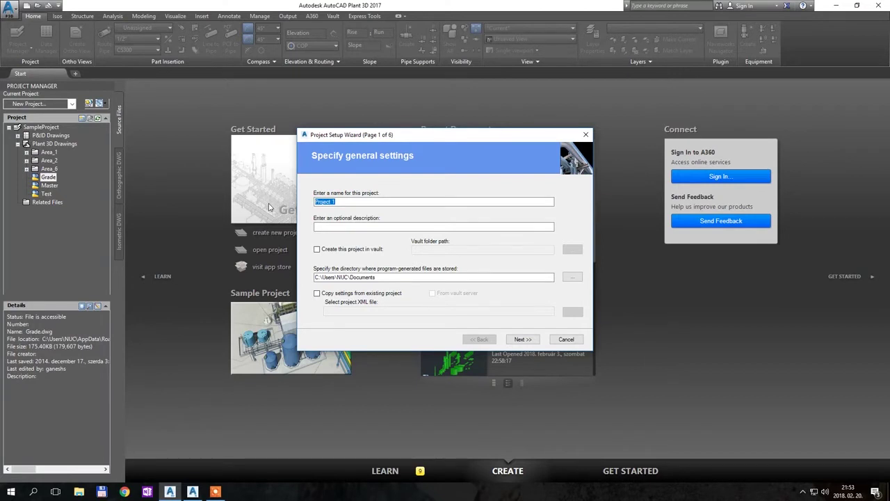
type("Cable Tray Sample")
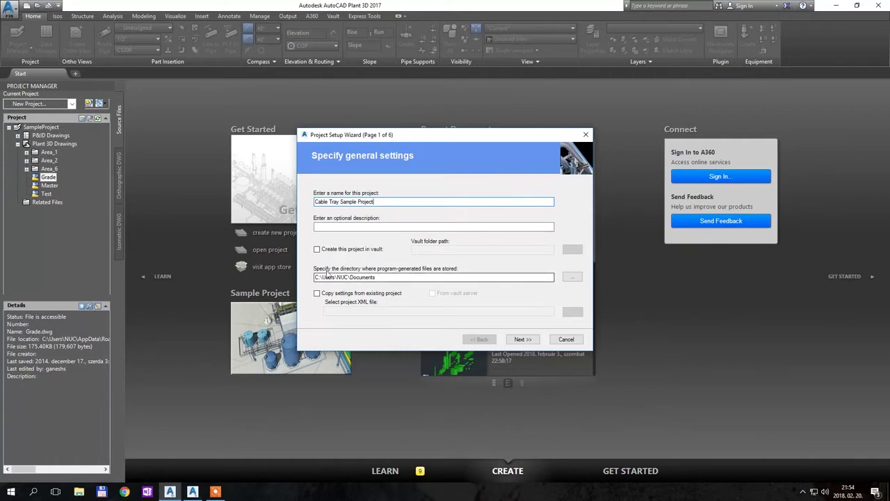
- Create a folder named Test Project on the desktop and set it as the directory for program-generated files
left_click(571, 276)
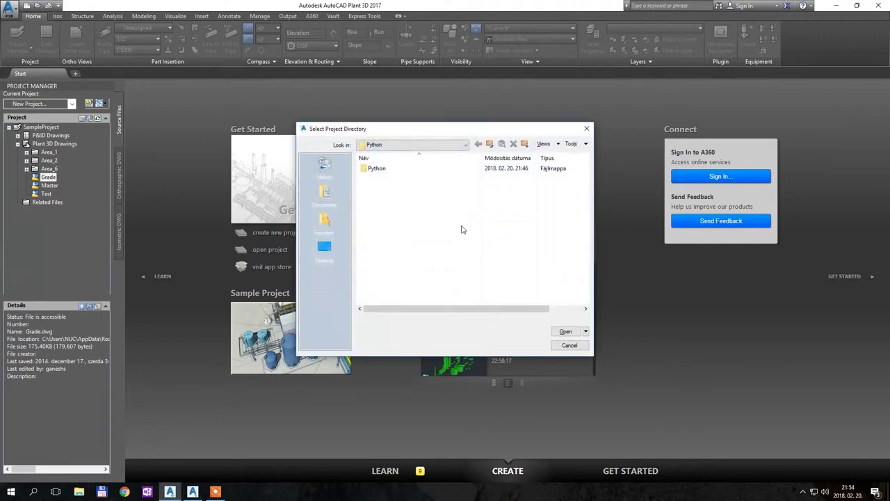
left_click(325, 247)
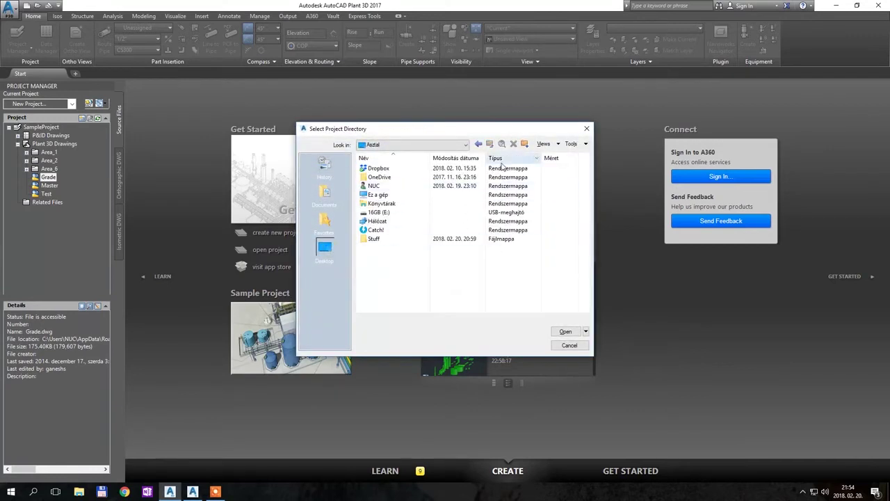
left_click(523, 144)
left_click(393, 252)
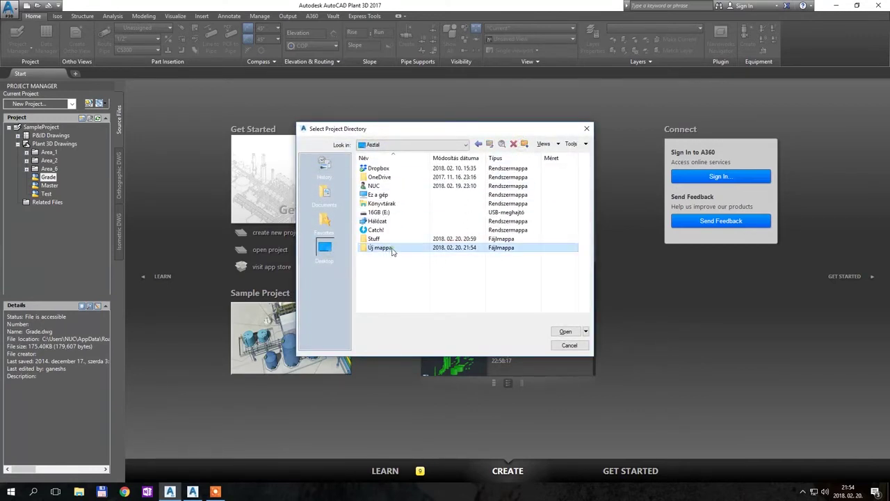
left_click(392, 252)
type("Test Project")
key("Return")
double_click(384, 250)
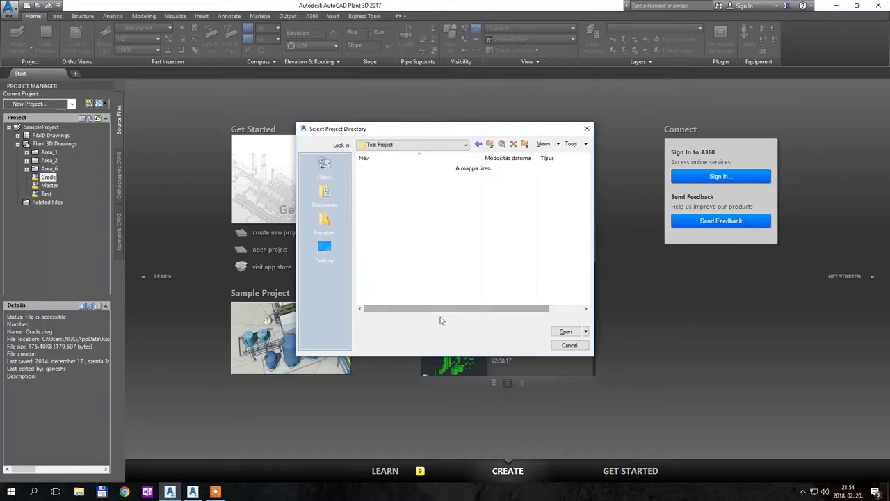
left_click(565, 331)
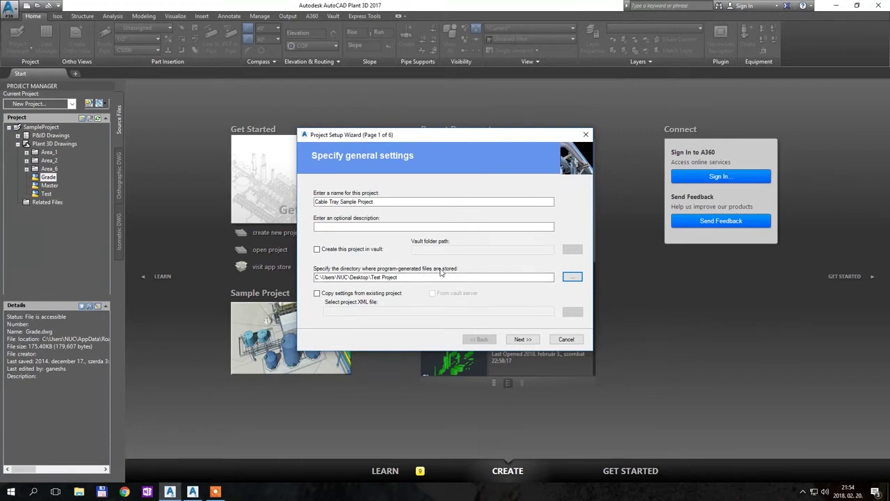
- Set the project's base unit to Metric with nominal diameters in millimeters, and choose the DIN P&ID symbology standard
left_click(523, 338)
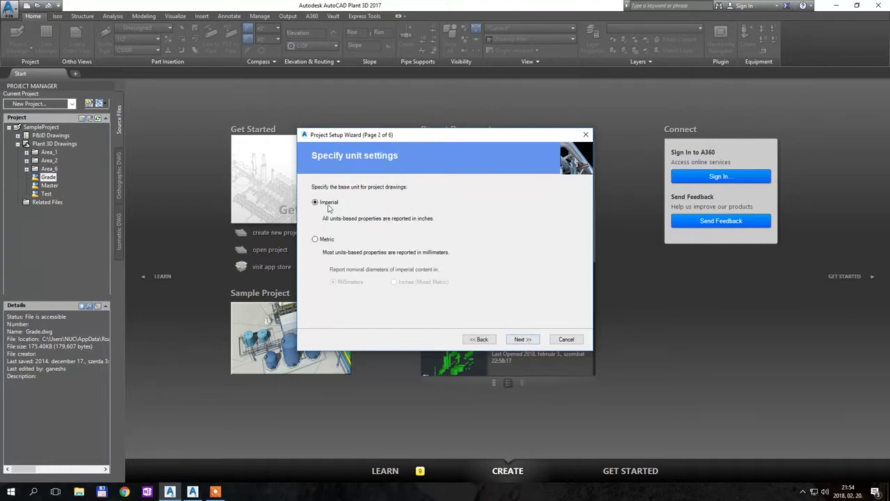
left_click(316, 238)
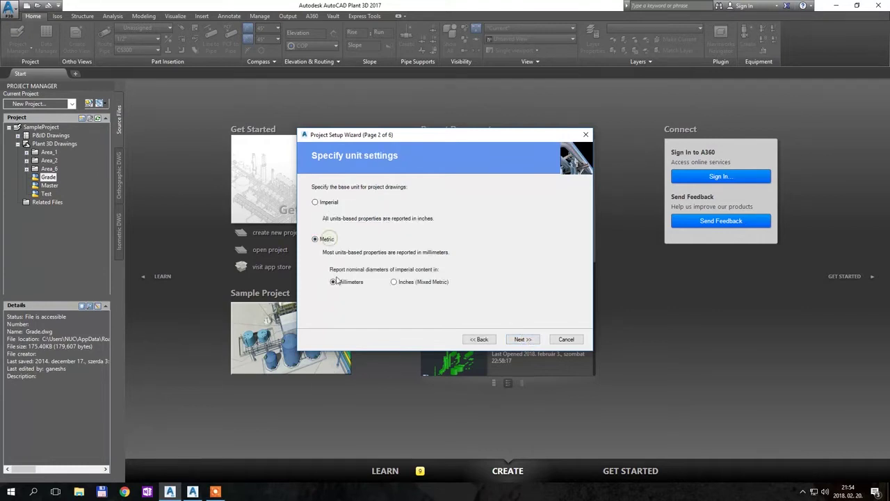
left_click(523, 339)
left_click(318, 237)
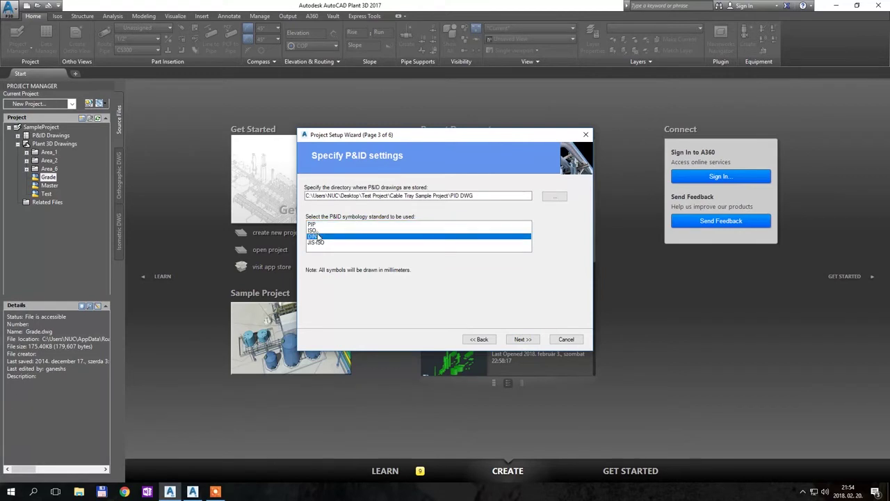
left_click(523, 339)
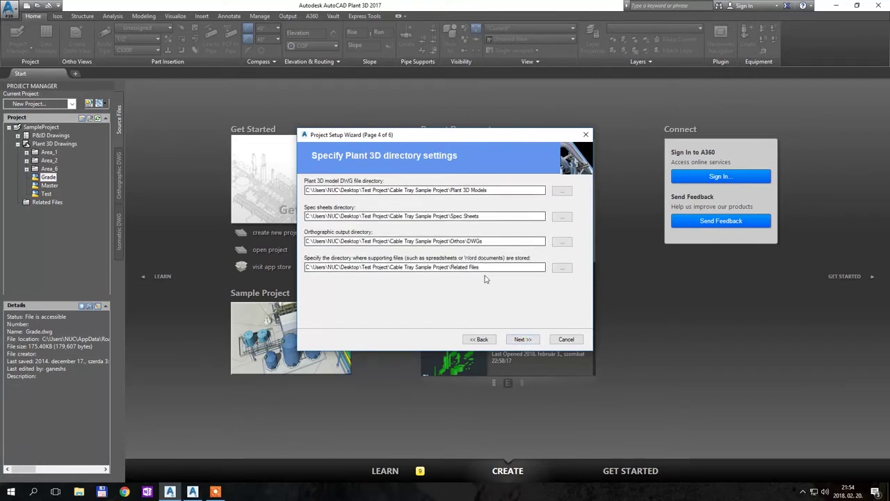
- Accept the default Plant 3D directories and the SQLite local database, and finish creating the project
left_click(519, 339)
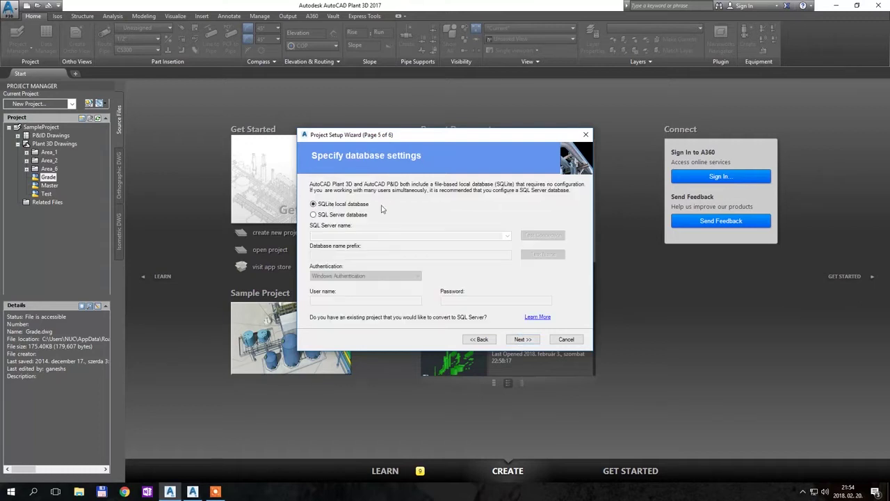
left_click(521, 339)
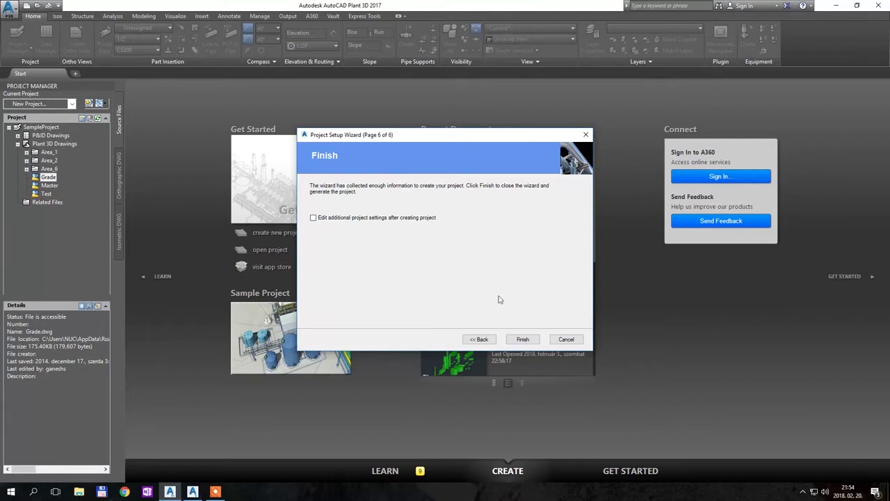
left_click(520, 338)
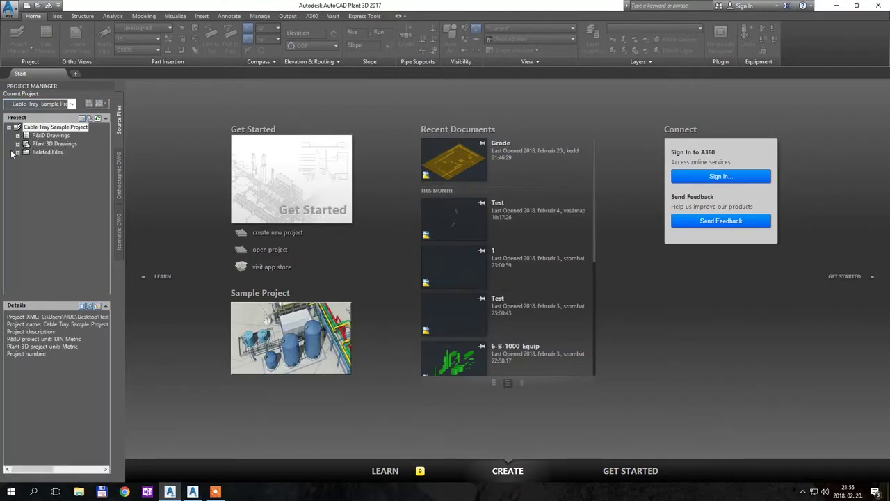
left_click(56, 103)
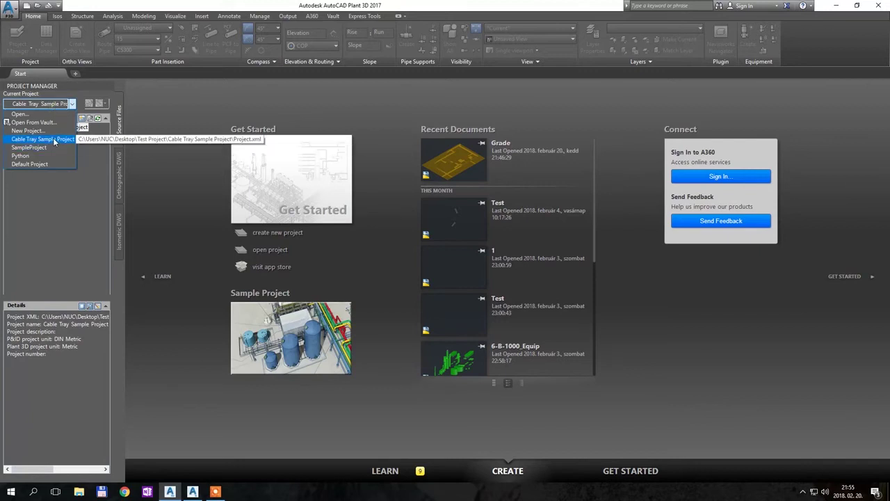
left_click(192, 108)
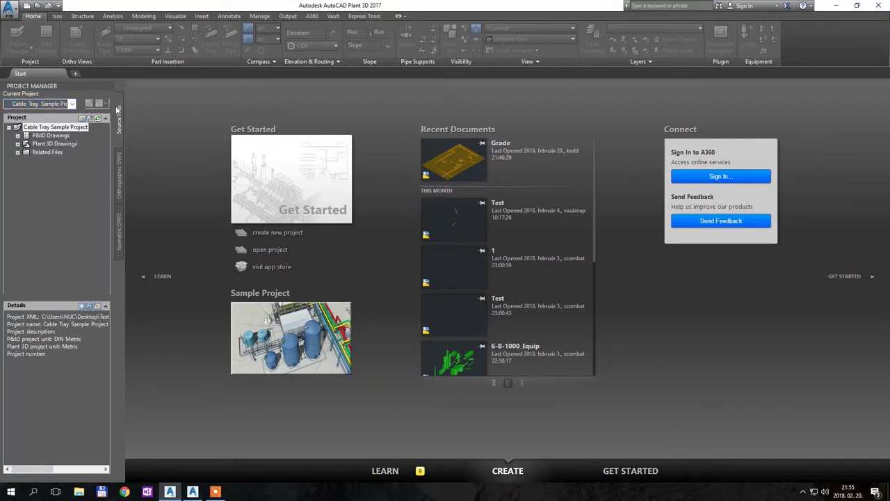
- Create a new drawing named Cable Tray Test Model File under Plant 3D Drawings
left_click(66, 144)
right_click(71, 144)
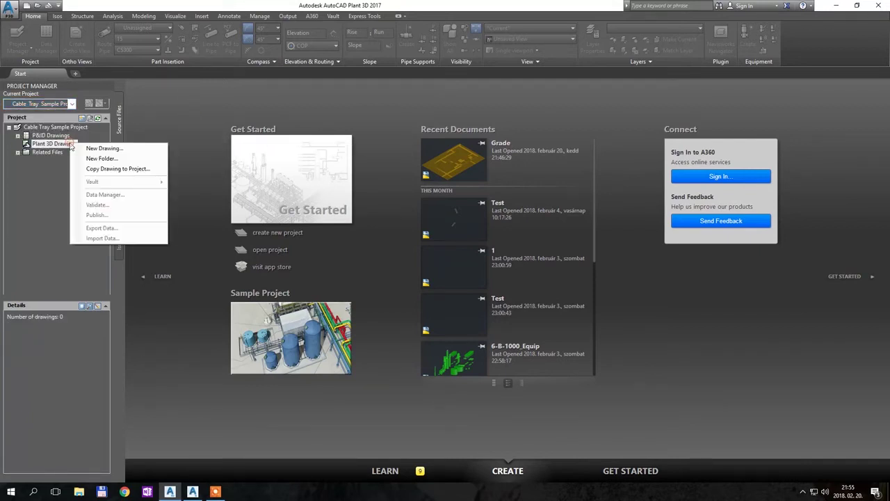
left_click(80, 149)
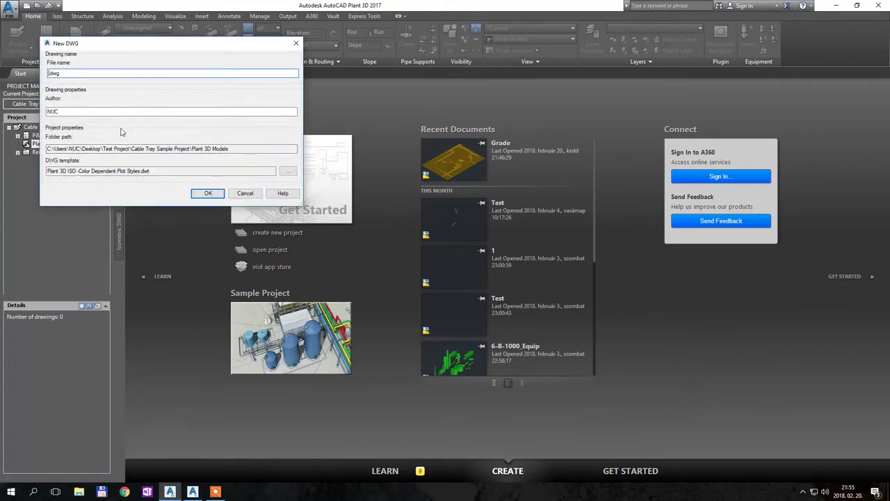
type("Cable T")
type("ray ")
type("Test ")
type("Model Fi")
type("le")
key("Return")
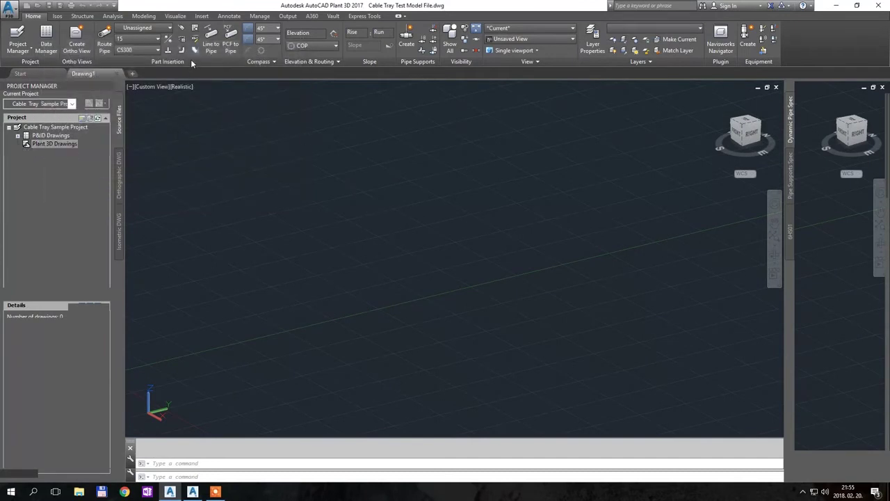
- Browse the available pipe specs and set the active one to CS900
left_click(139, 49)
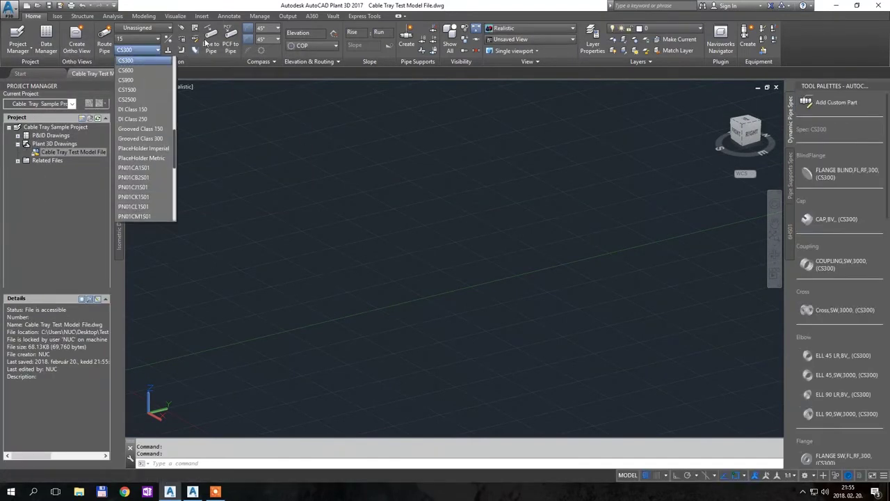
left_click(145, 50)
left_click(146, 52)
scroll(148, 143, "down", 6)
scroll(149, 144, "up", 6)
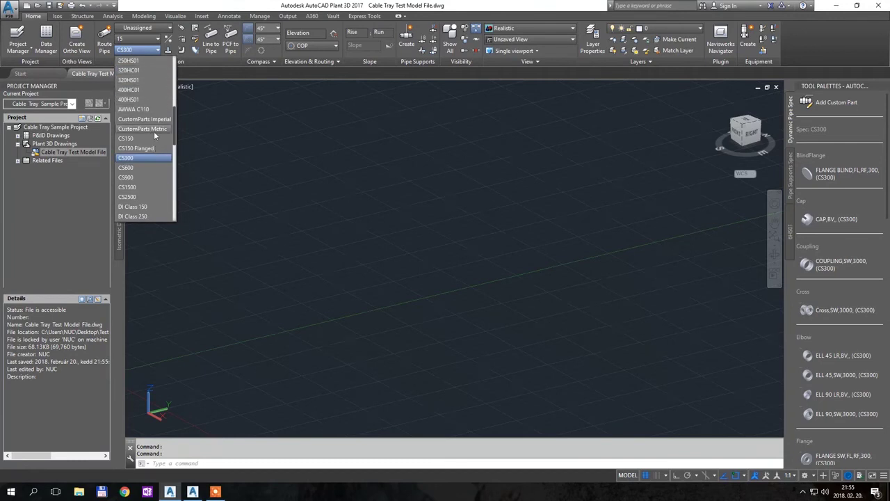
left_click(135, 177)
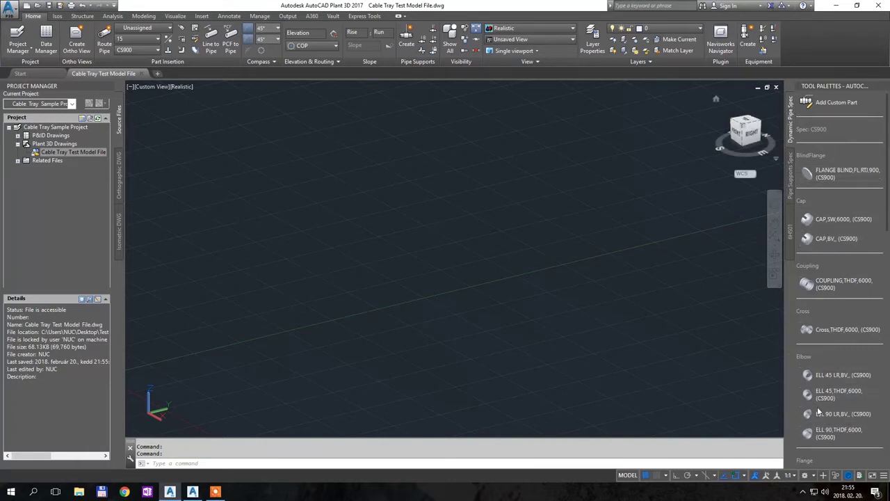
- Set the active pipe spec to PN06CB2S01 and look through the start of the spec list
left_click(146, 50)
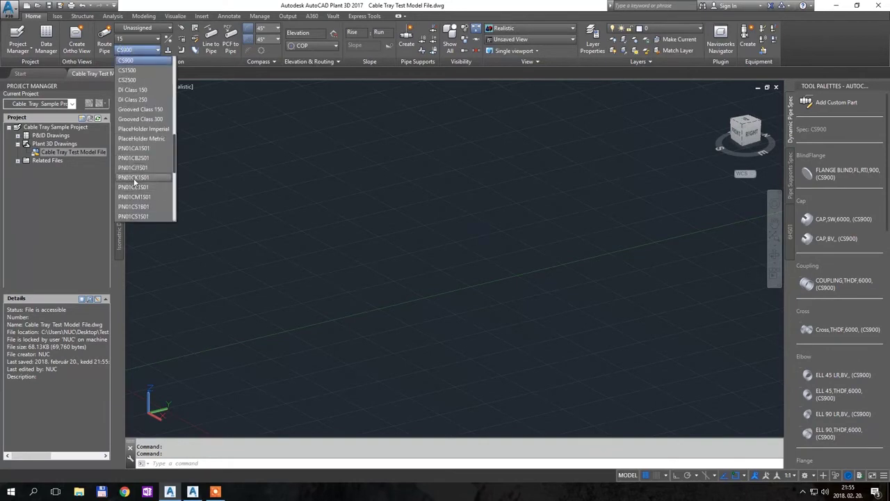
left_click(143, 207)
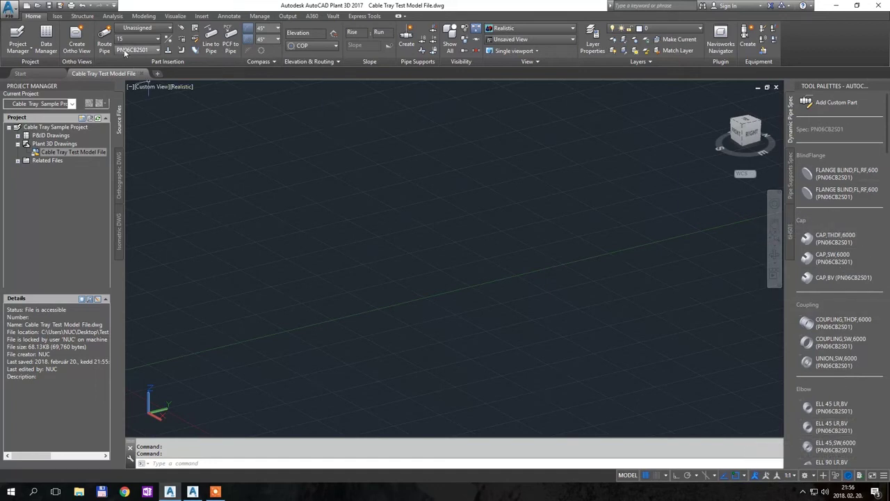
left_click(157, 50)
scroll(136, 139, "up", 10)
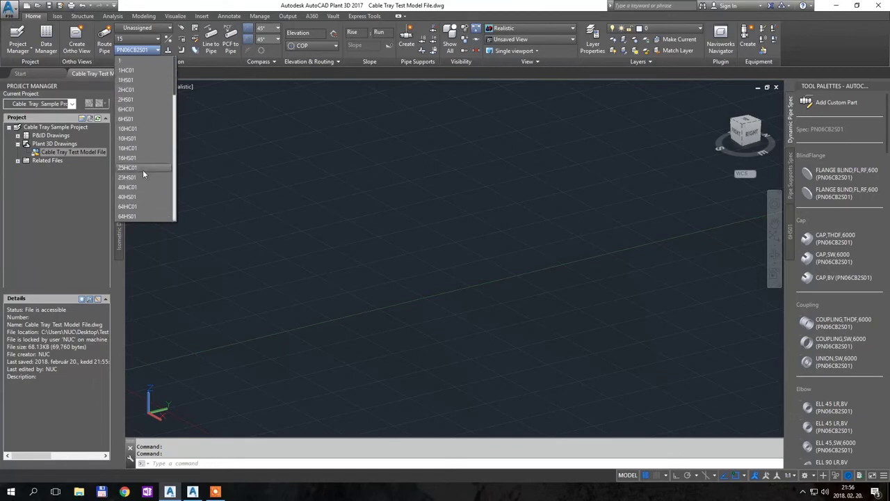
left_click(249, 143)
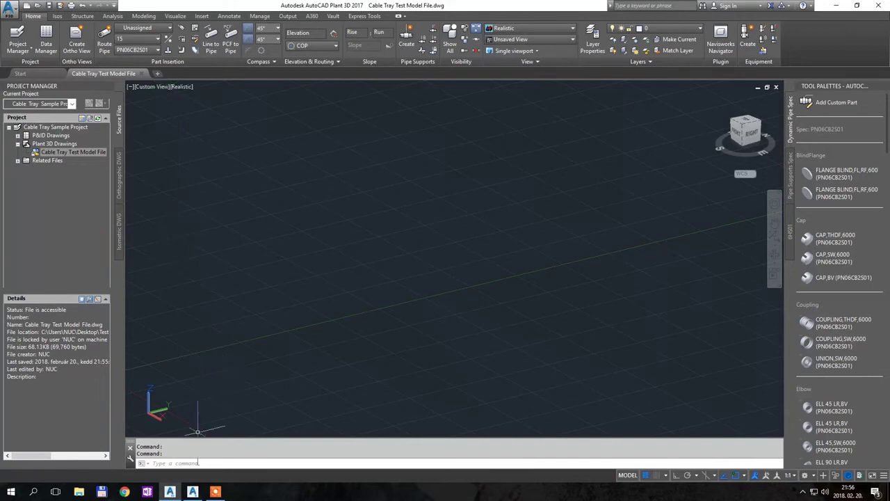
- Switch to AutoCAD Plant 3D Spec Editor and start creating a new spec
left_click(192, 491)
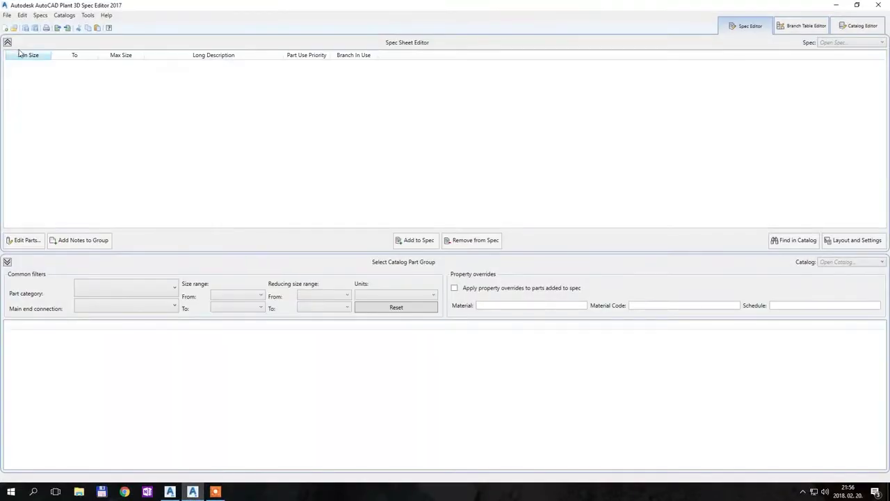
left_click(4, 30)
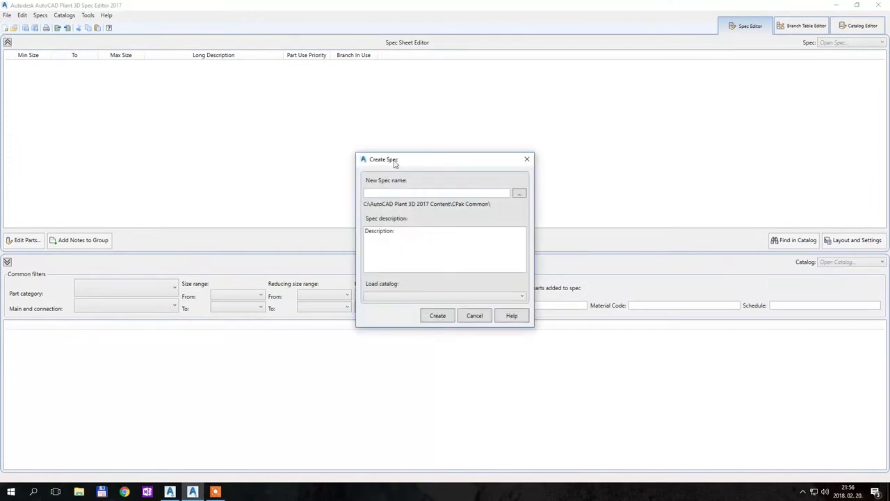
left_click_drag(394, 161, 390, 141)
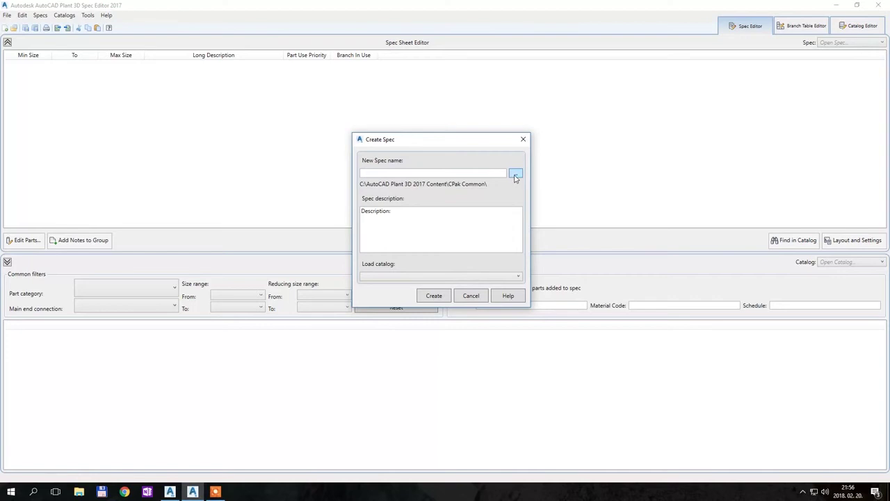
left_click(374, 174)
- Browse to the Spec Sheets folder of Cable Tray Sample Project on the desktop as the new spec's location and look through its existing specs
left_click(516, 174)
left_click_drag(427, 263, 429, 210)
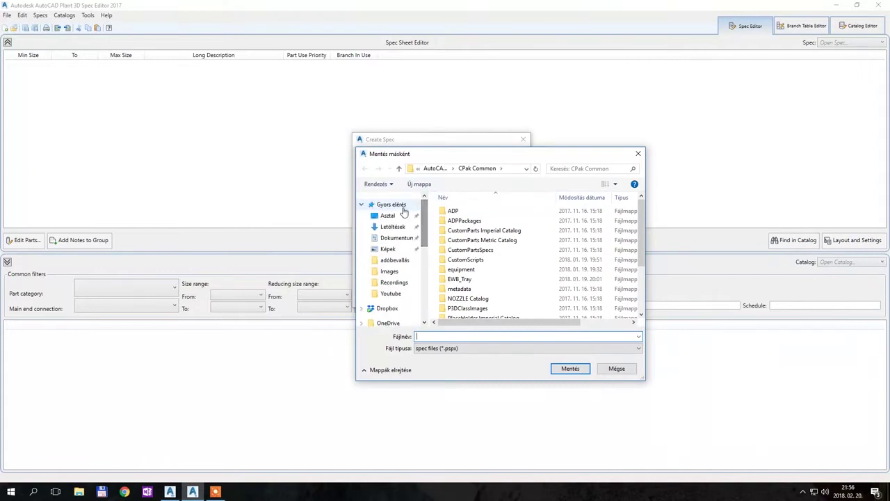
left_click(403, 215)
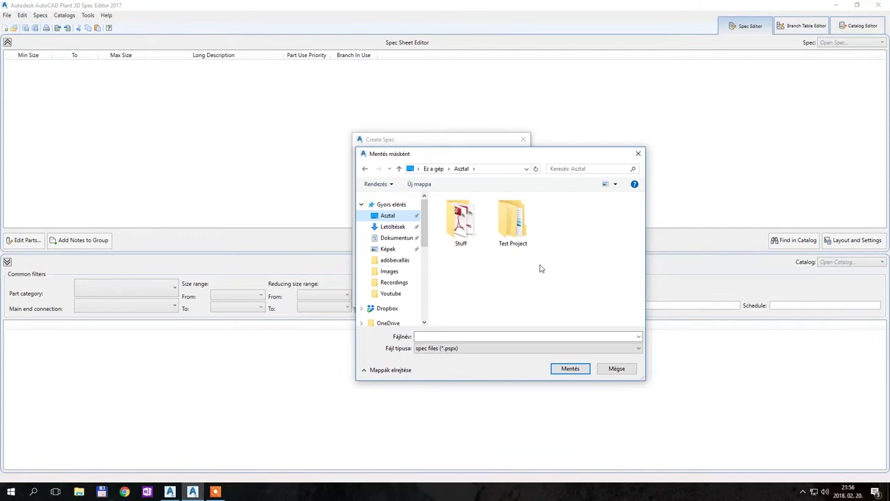
double_click(515, 223)
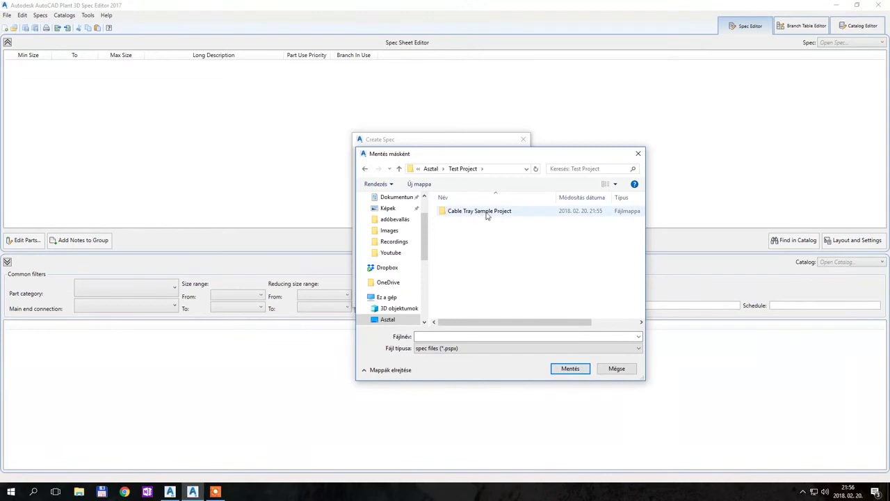
double_click(496, 212)
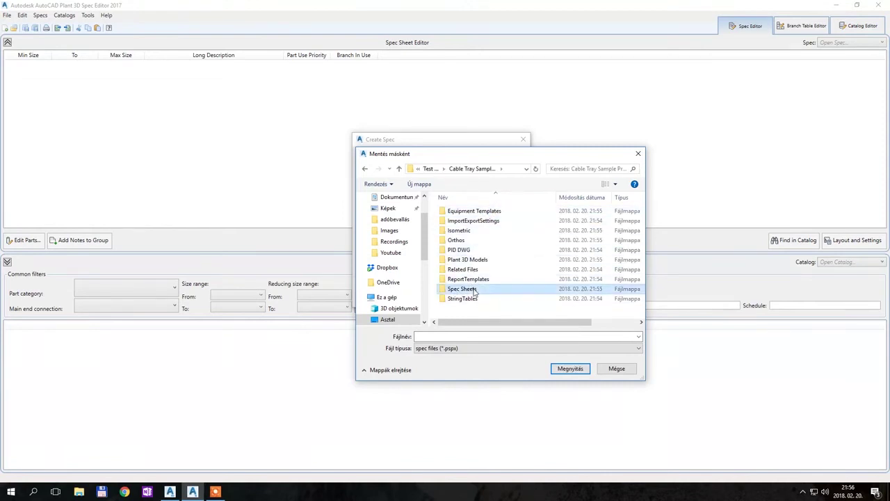
double_click(475, 293)
scroll(476, 278, "down", 2)
scroll(480, 285, "down", 5)
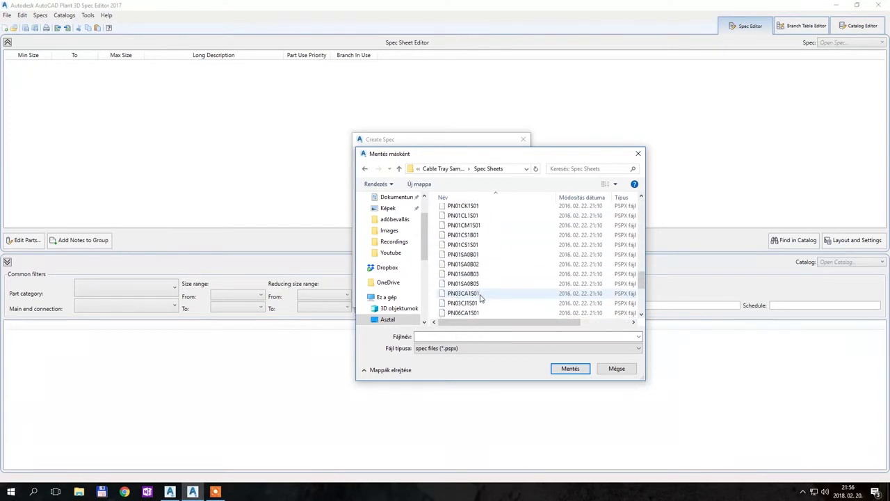
scroll(488, 297, "up", 10)
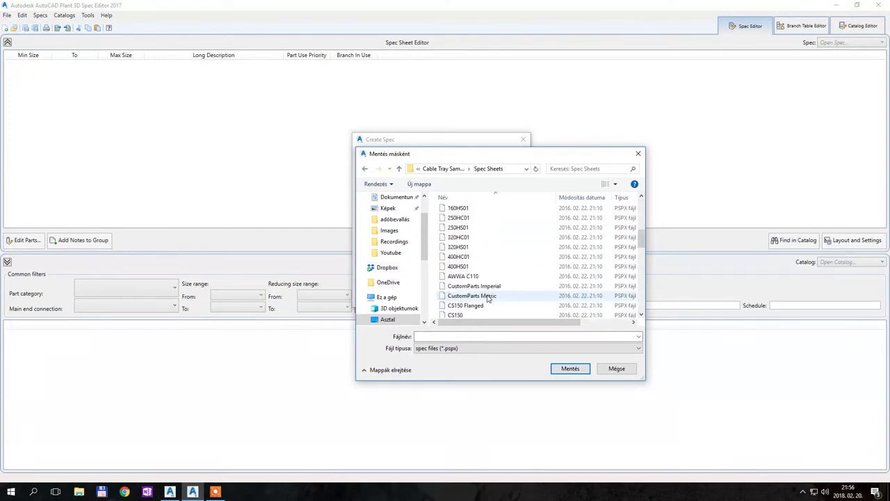
- Name the new spec file CableTraySpec, accept the save location and check the resulting path
left_click(460, 336)
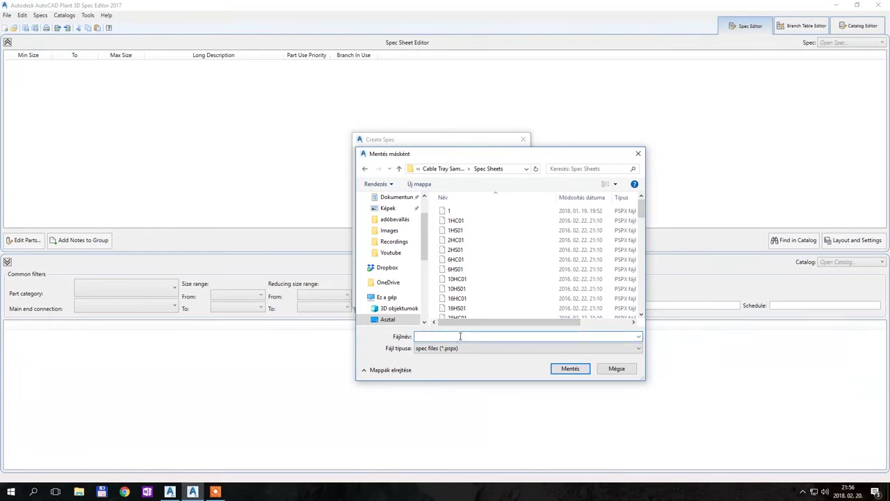
type("CableTraySpec")
left_click(576, 370)
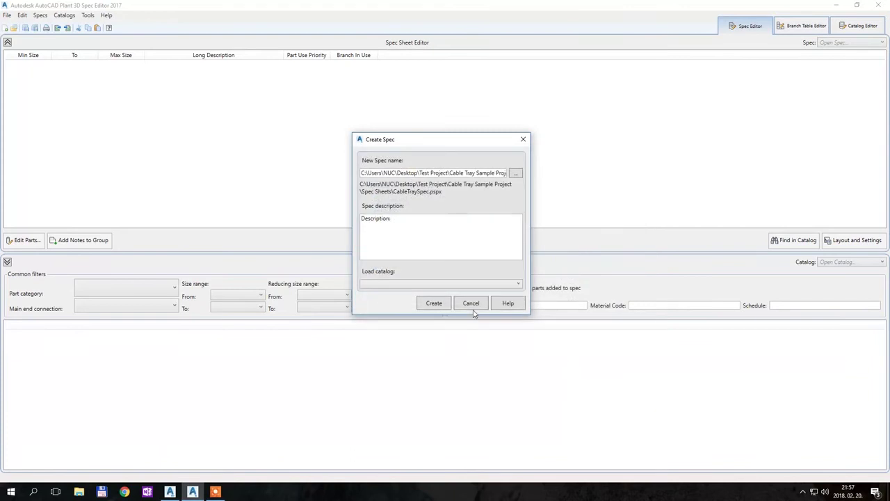
left_click_drag(454, 173, 532, 172)
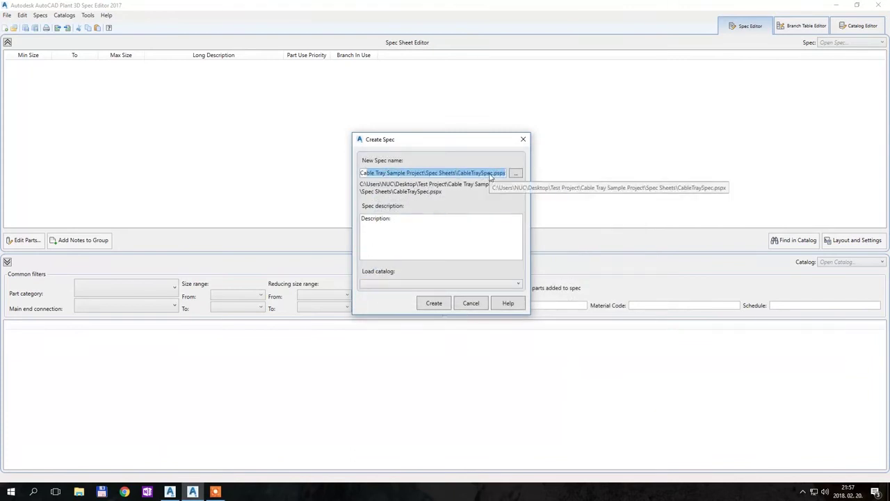
- Load the EWB-CABLETRAY_CAT2 catalog for the new spec and create it
left_click(372, 280)
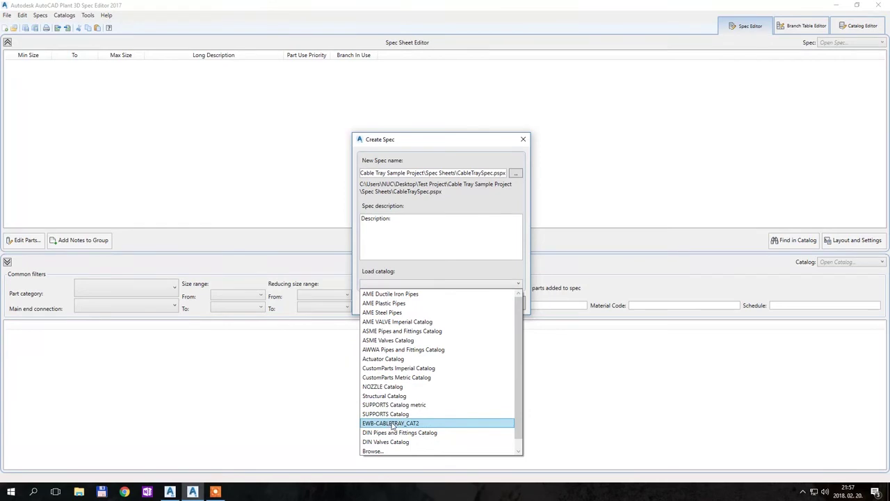
left_click(419, 423)
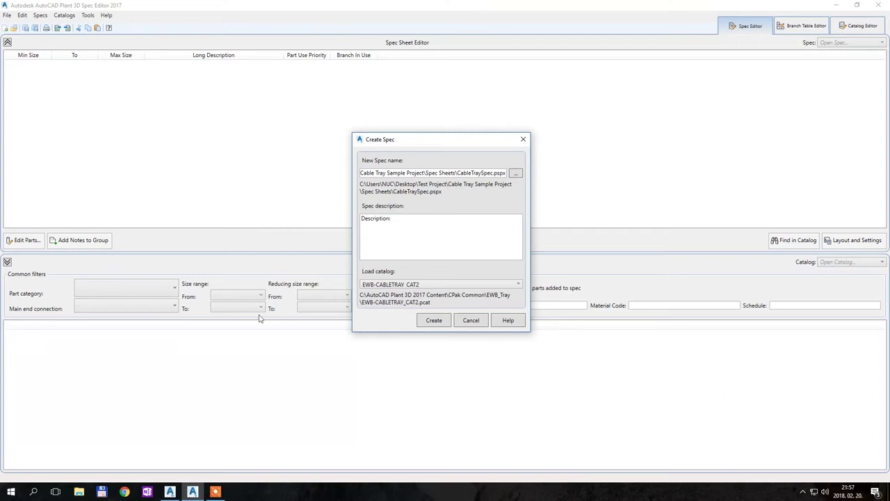
left_click(439, 324)
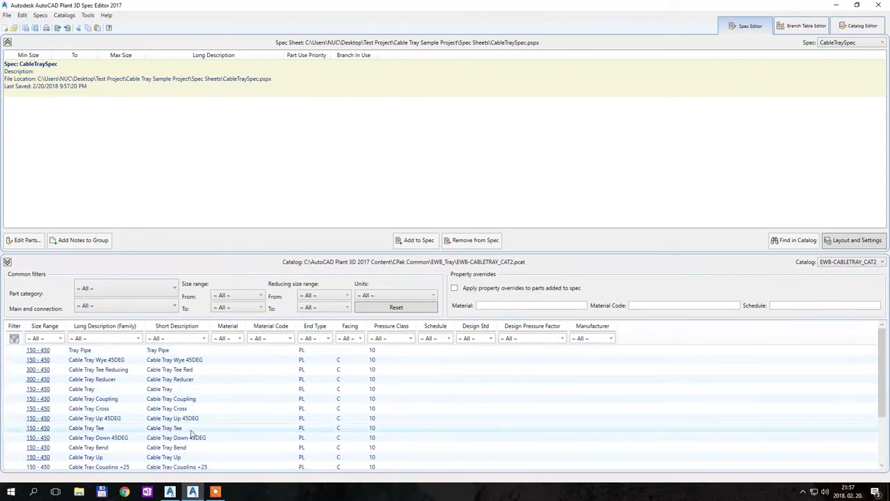
- Add the Cable Tray, Cable Tray Cross and Cable Tray Up 45DEG catalog parts to the spec
left_click(186, 391)
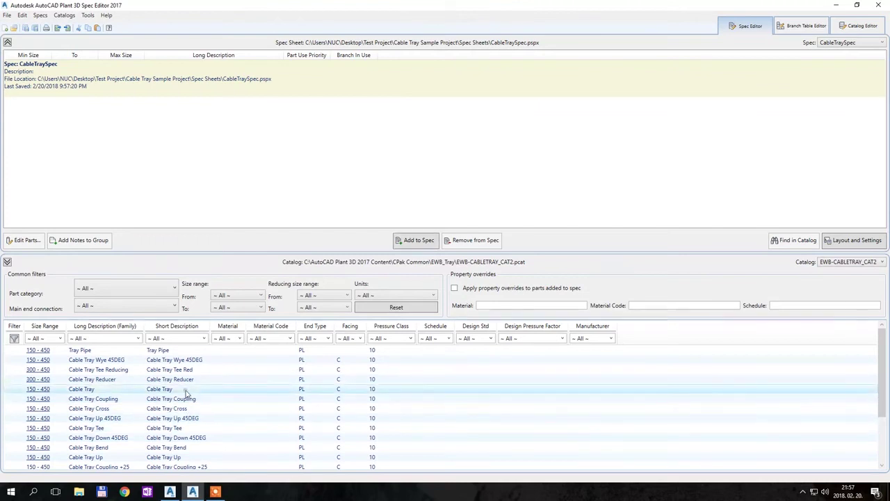
left_click(418, 242)
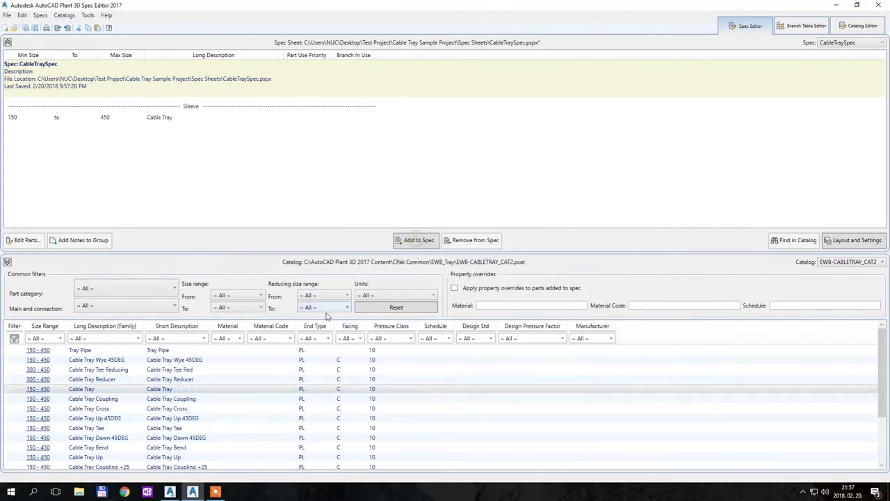
left_click(195, 409)
left_click(417, 240)
left_click(195, 419)
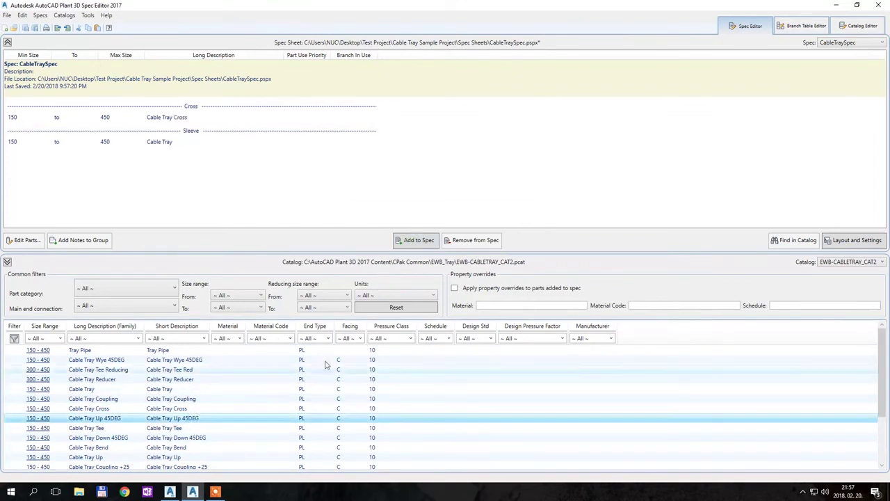
left_click(414, 243)
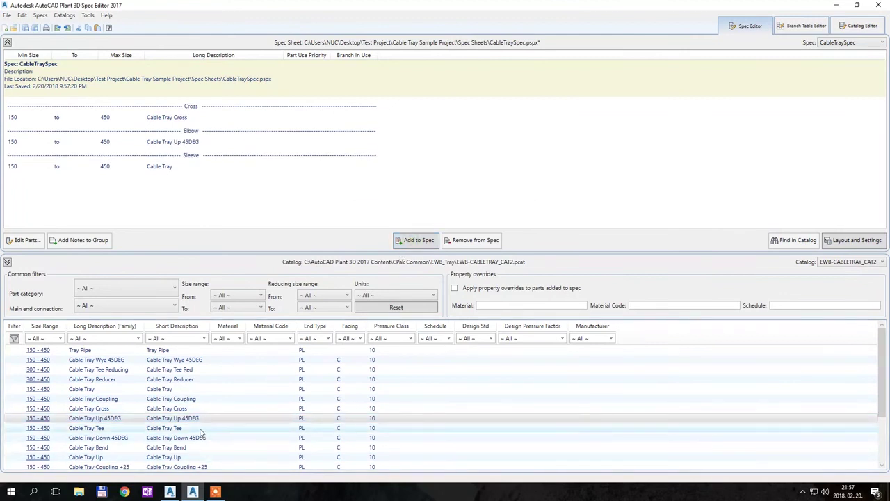
- Add the Cable Tray Tee, Cable Tray Bend and 300-450 Cable Tray Reducer catalog parts to the spec
left_click(200, 428)
left_click(414, 240)
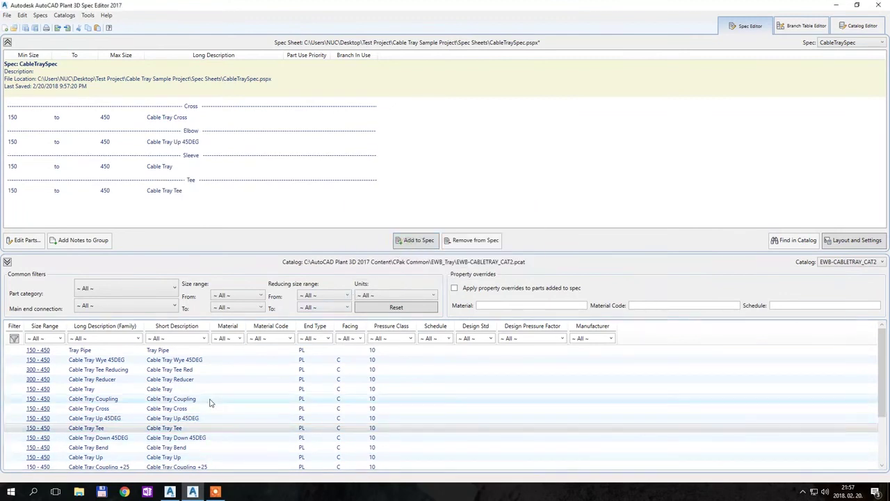
left_click(206, 447)
left_click(415, 239)
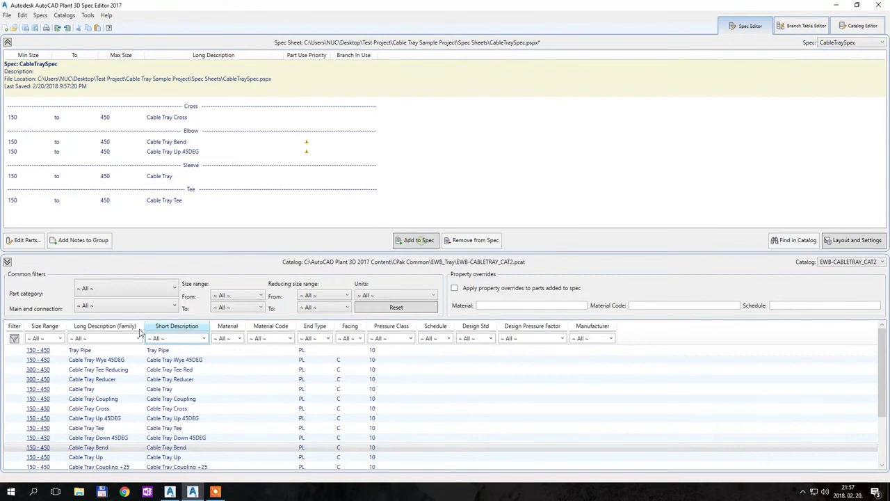
scroll(182, 457, "down", 2)
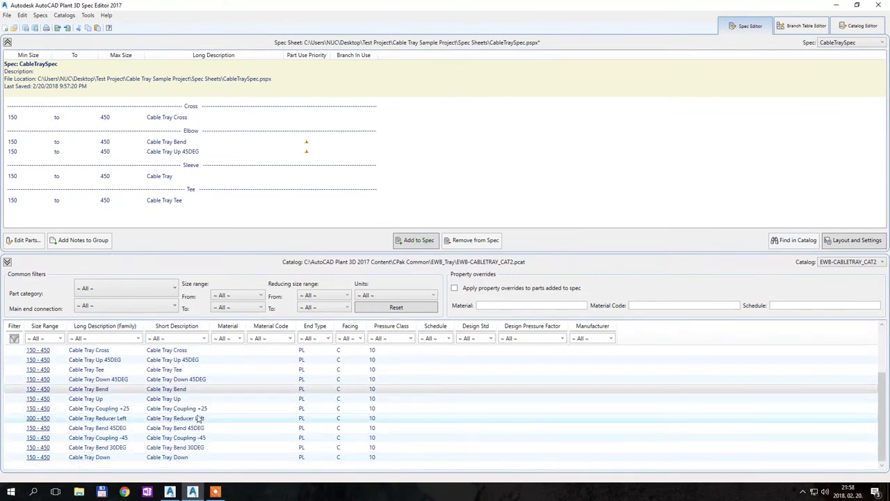
scroll(205, 389, "up", 1)
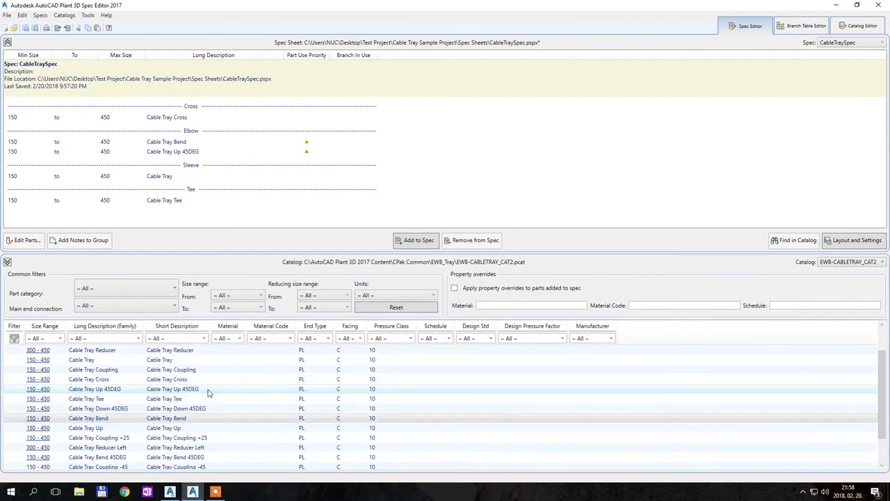
left_click(197, 352)
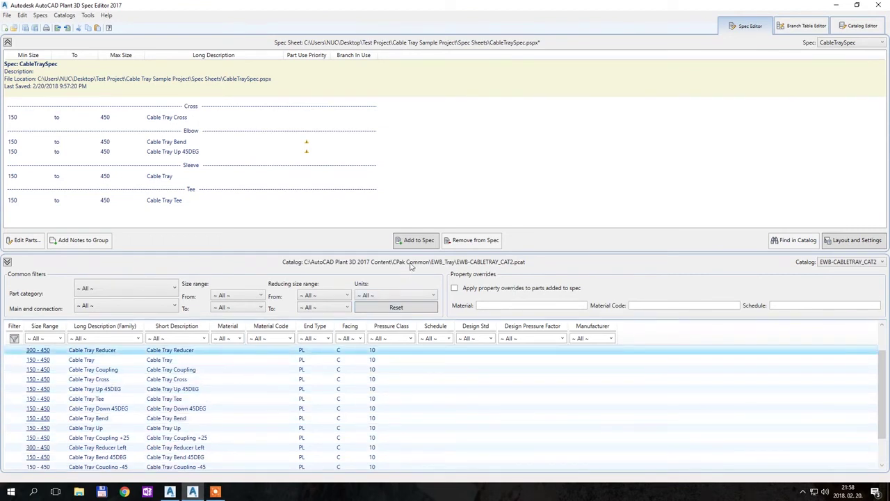
left_click(412, 244)
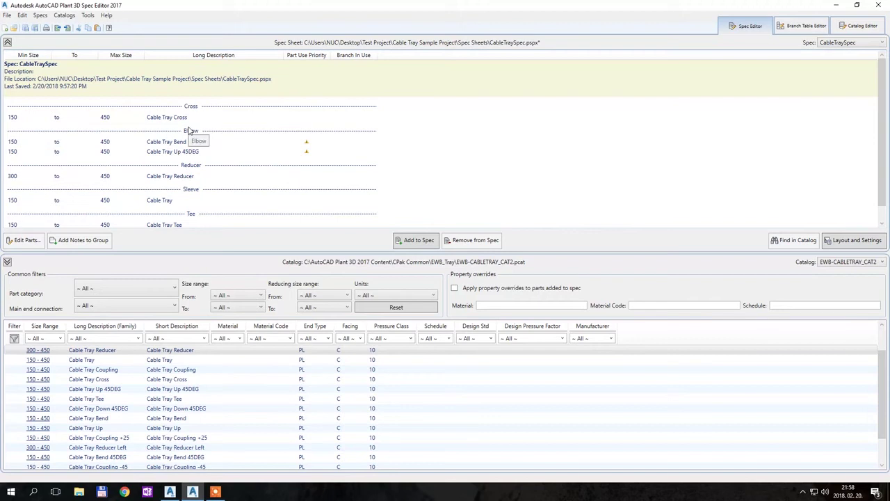
- Edit the spec's Cable Tray sleeve part and set the Component Designation of its 150 size to Custom
double_click(232, 203)
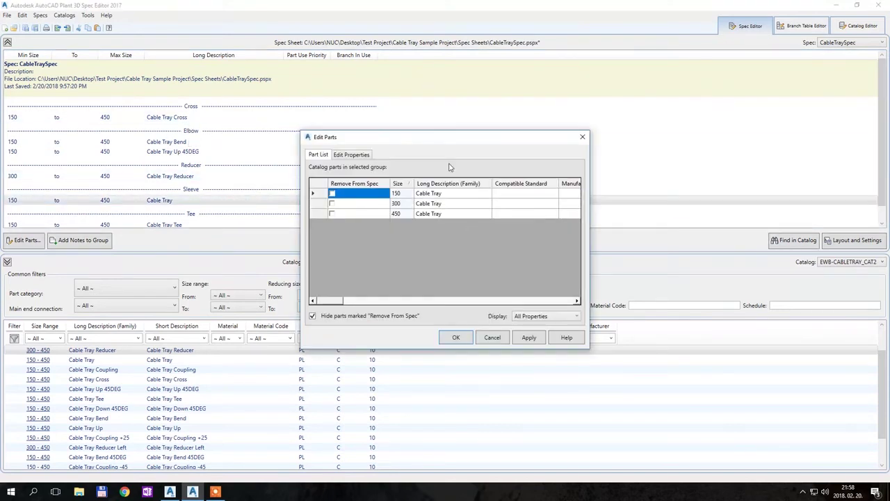
left_click_drag(592, 185, 819, 186)
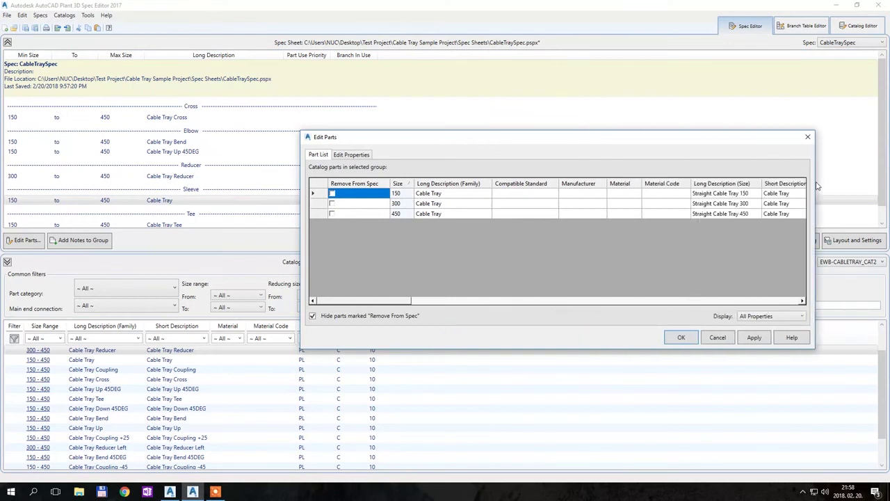
left_click_drag(438, 141, 338, 151)
left_click_drag(279, 314, 399, 304)
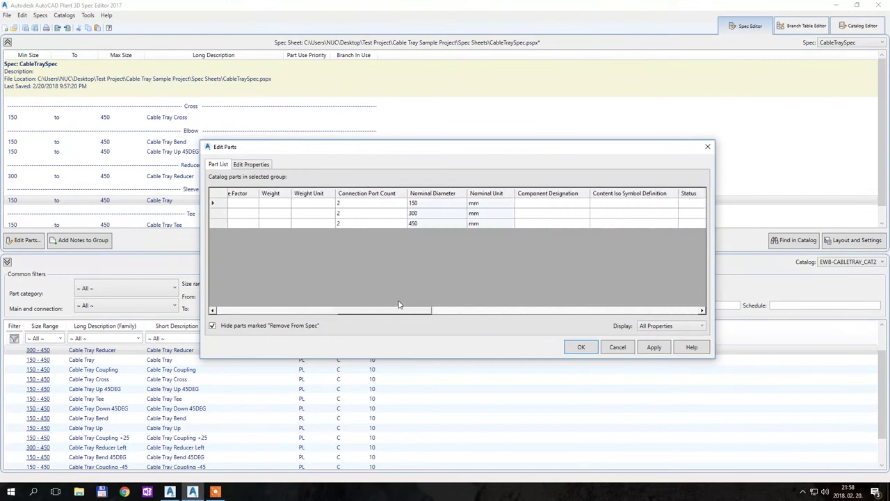
left_click(546, 204)
left_click(555, 202)
key("Return")
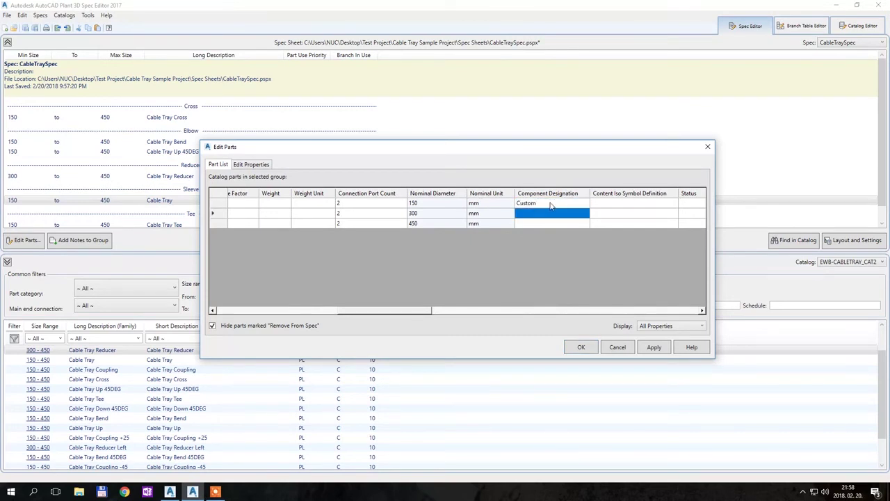
- Copy the Custom component designation to the 300 and 450 sizes of the Cable Tray and accept the part edits
left_click(550, 204)
key("ctrl+c")
left_click(539, 212)
key("ctrl+v")
left_click(546, 223)
key("ctrl+v")
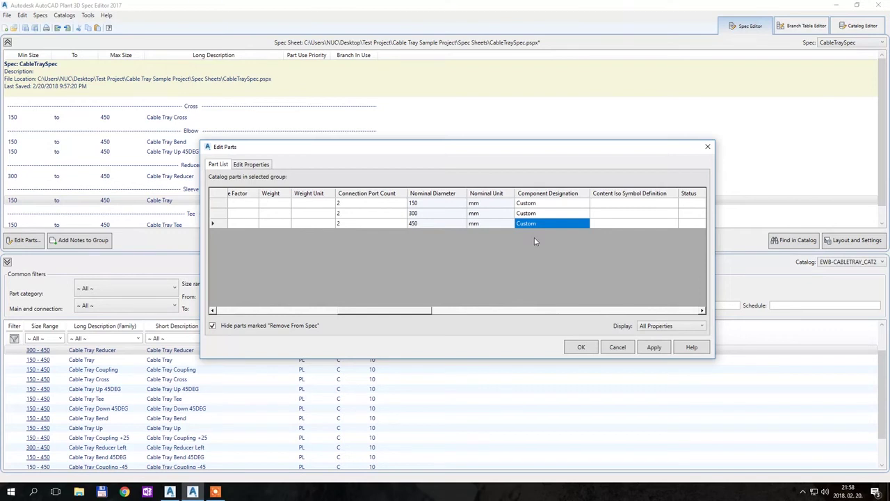
left_click_drag(413, 311, 237, 311)
left_click(581, 349)
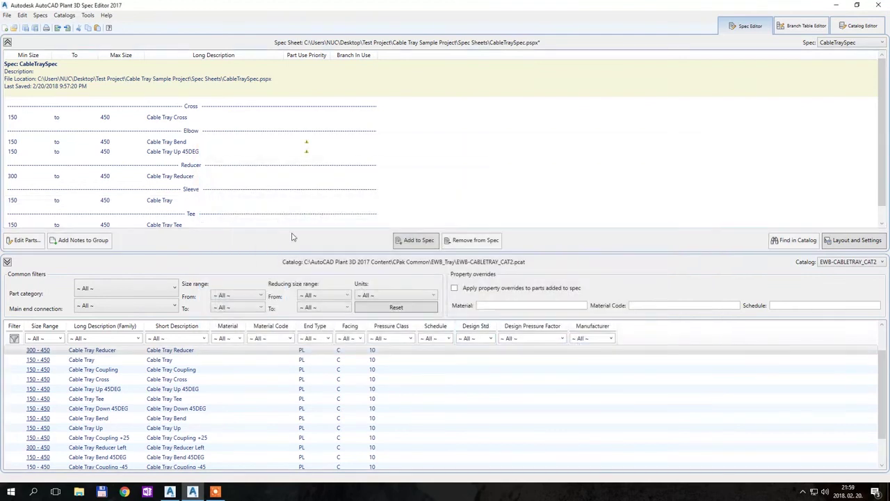
- Save the spec, switch to AutoCAD Plant 3D and set the active pipe spec to CableTraySpec
left_click(25, 27)
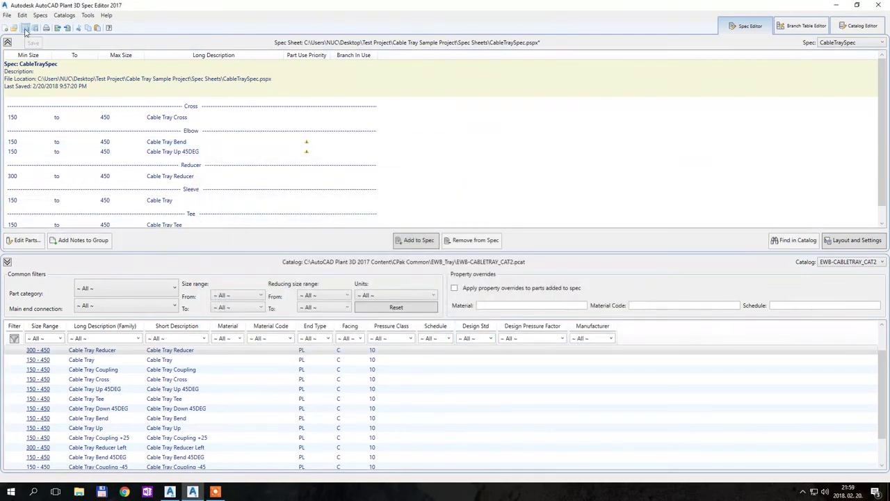
left_click(170, 491)
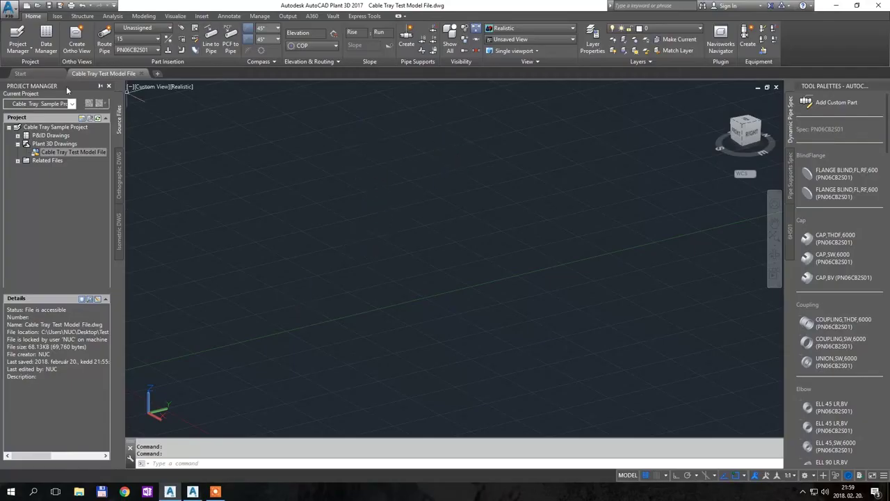
left_click(139, 52)
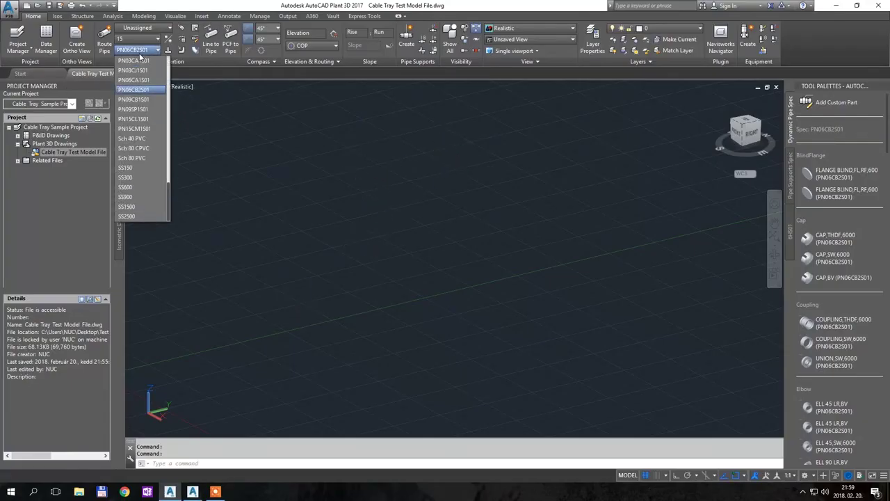
scroll(141, 182, "up", 6)
scroll(140, 167, "up", 1)
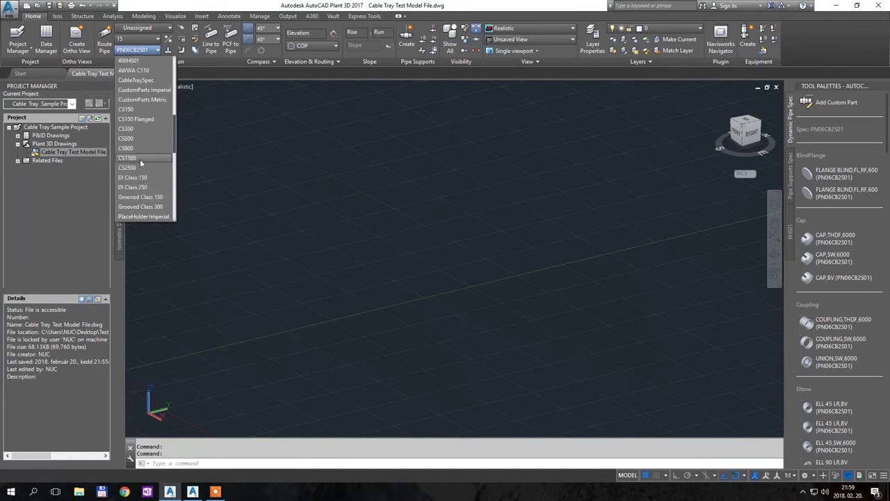
left_click(143, 81)
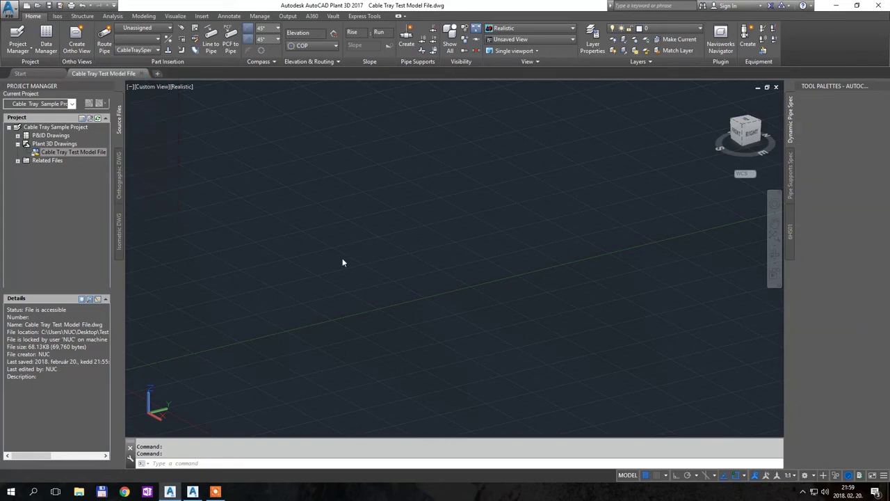
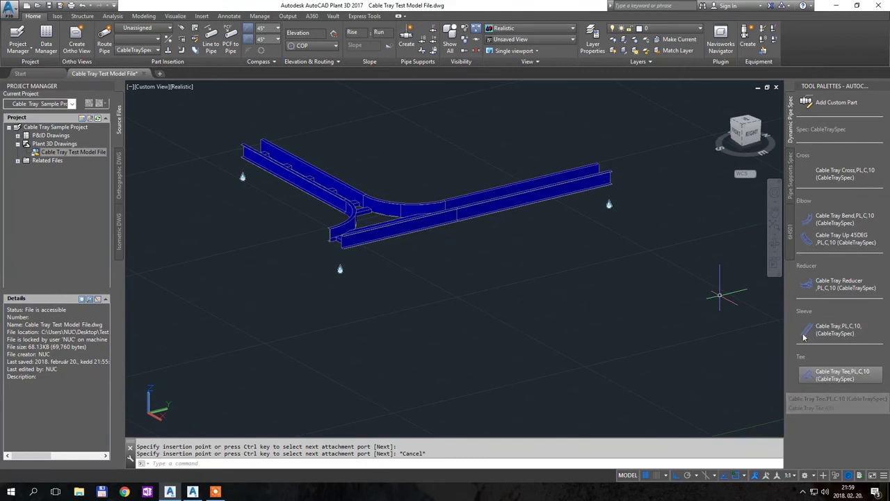
- Attach a Cable Tray Bend from the CableTraySpec to the free end of the long straight cable tray run
left_click(838, 219)
left_click(610, 179)
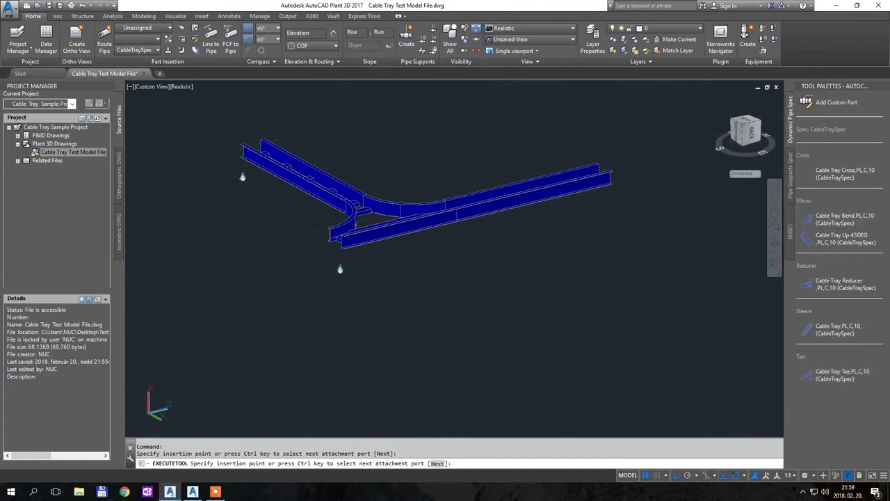
key("Return")
middle_click_drag(491, 154, 476, 356, "shift")
key("Escape")
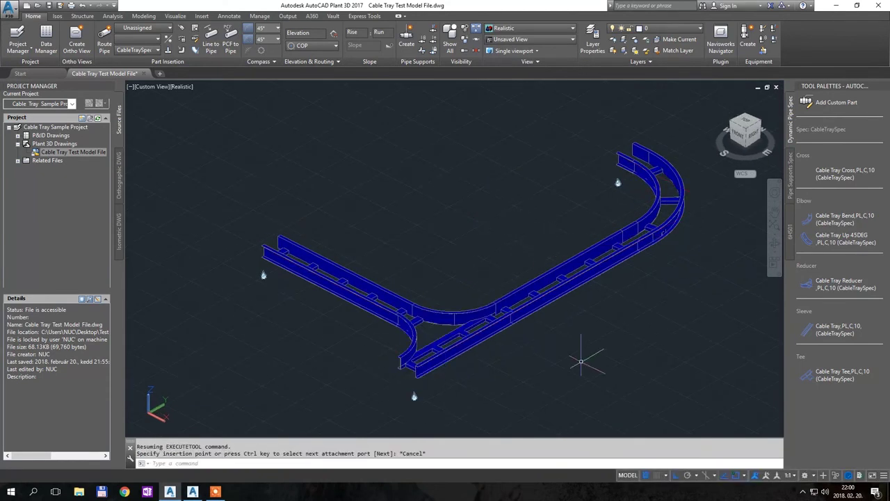
- Open the properties of the straight Cable Tray between the tee and the bend and set its L1 length to 2500
middle_click_drag(587, 354, 586, 332, "shift")
middle_click_drag(582, 282, 626, 292, "shift")
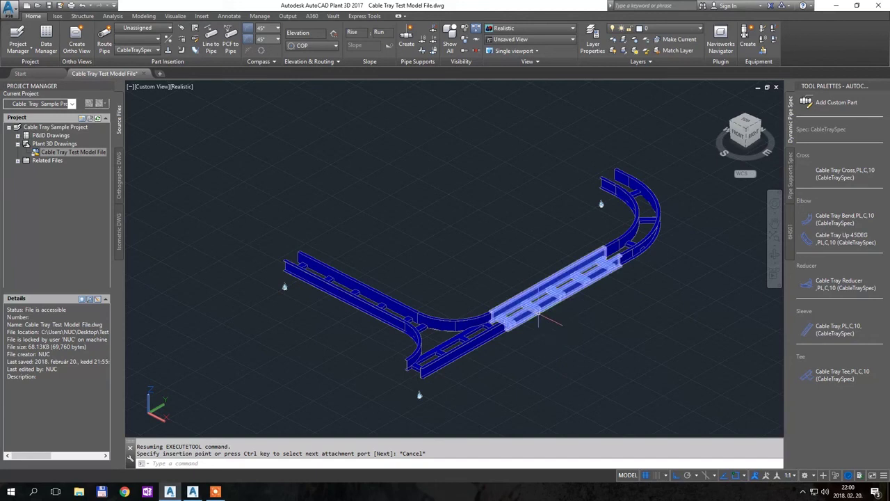
left_click(538, 306)
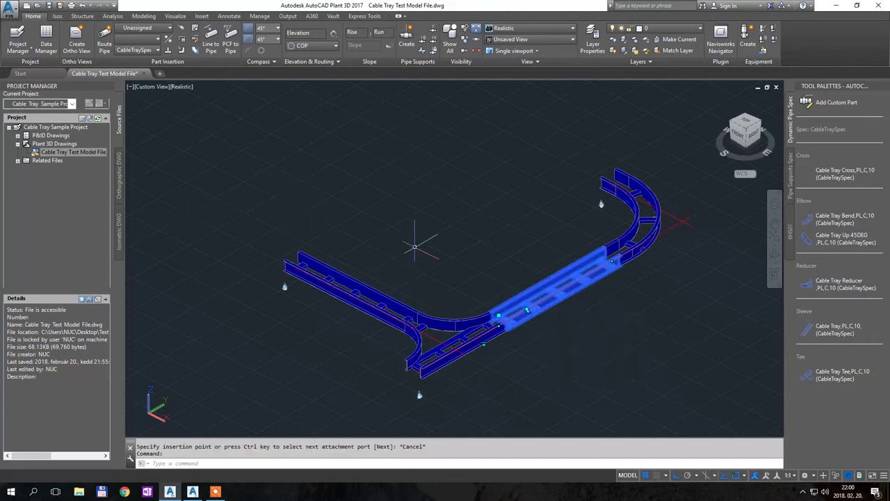
right_click(550, 295)
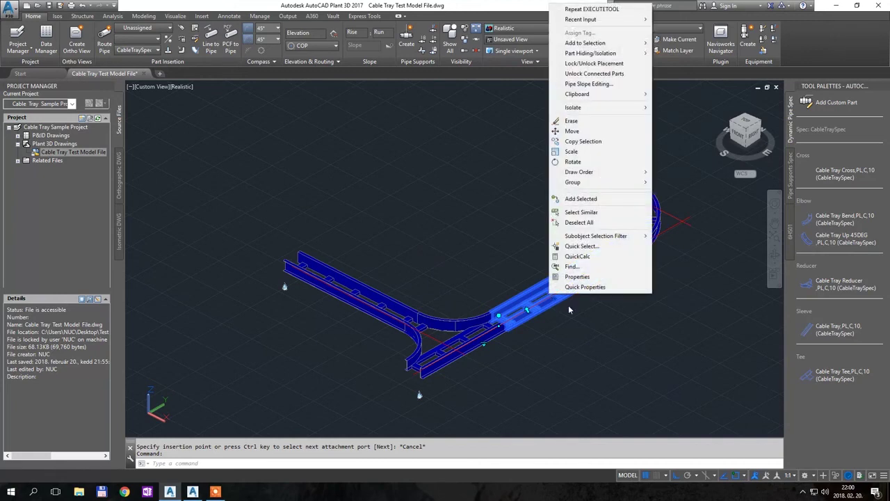
left_click(577, 276)
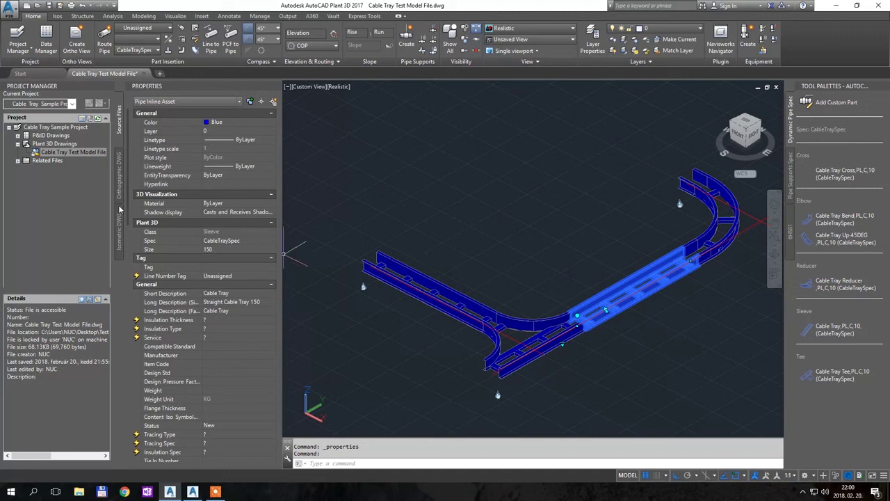
left_click_drag(128, 208, 129, 340)
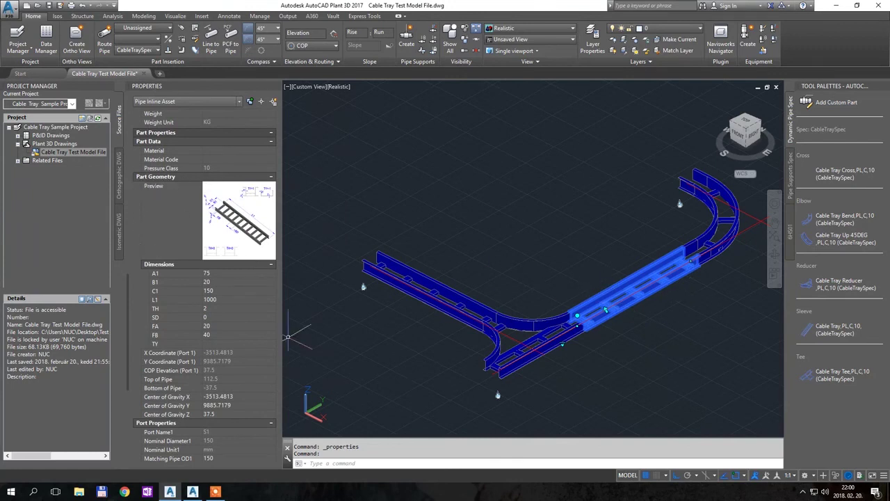
left_click(215, 300)
type("2500")
key("Return")
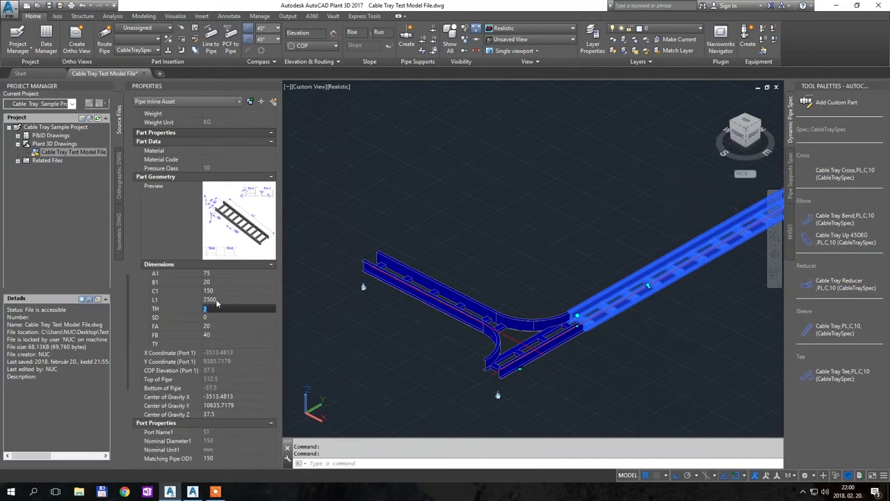
- Change the L1 length of the selected straight Cable Tray to 2451
scroll(461, 213, "down", 3)
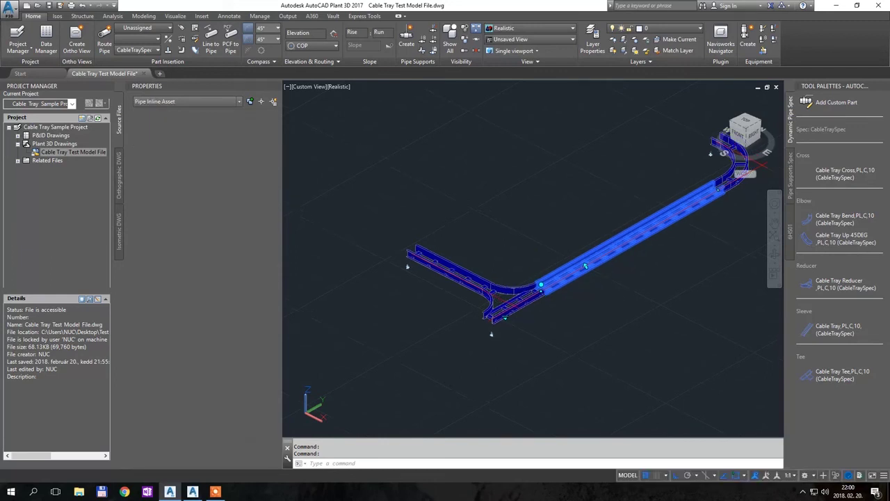
middle_click_drag(557, 230, 461, 320)
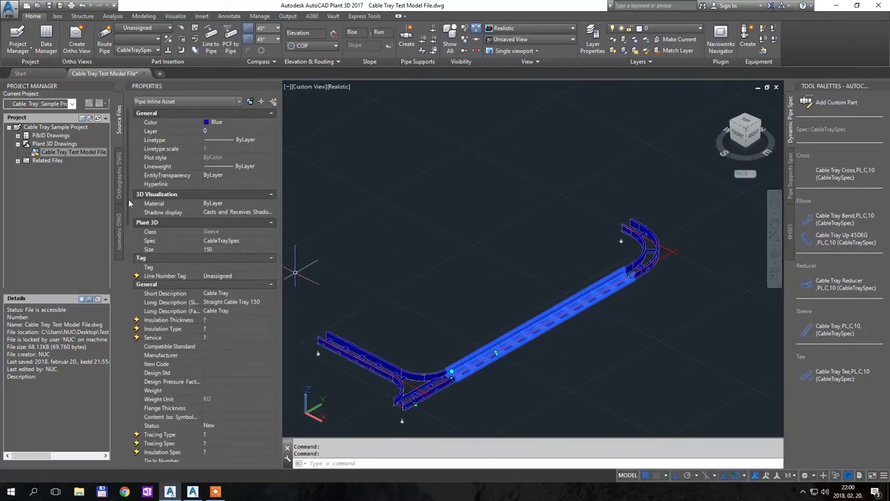
scroll(148, 313, "down", 10)
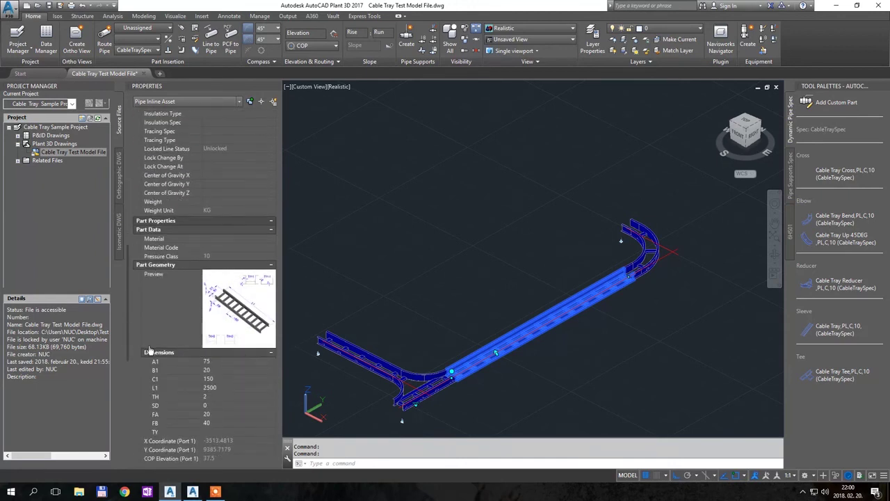
left_click(212, 387)
type("245")
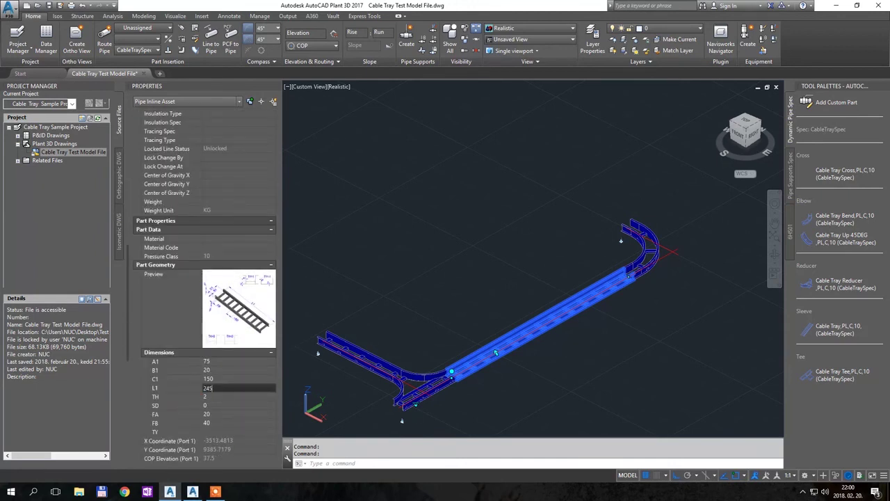
type("1")
key("Tab")
- Set the selected straight Cable Tray's L1 length to 1251 and clear the selection
left_click(215, 387)
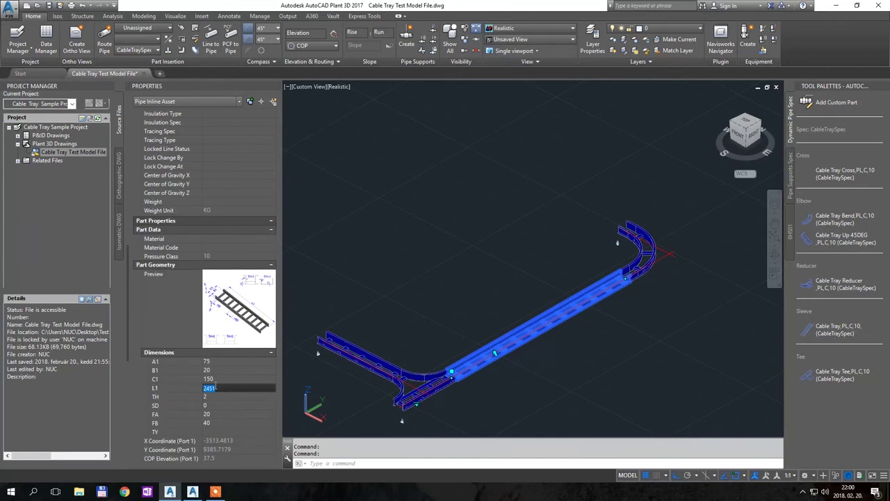
type("12")
key("Tab")
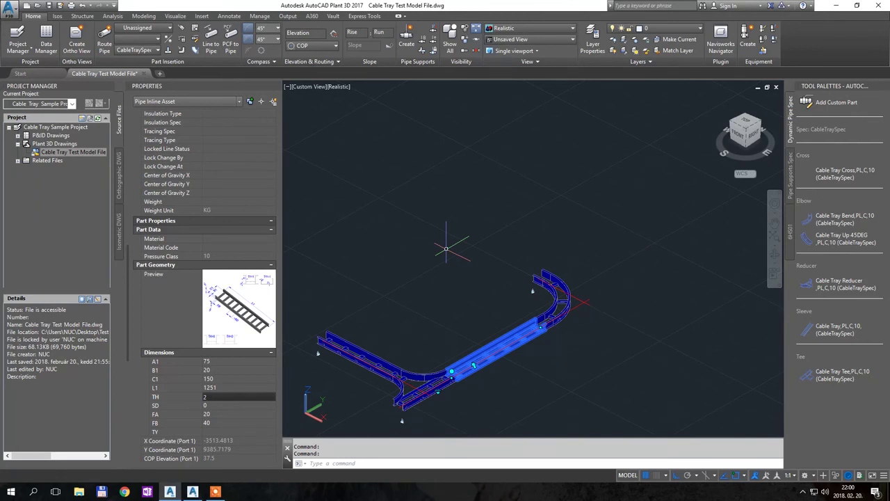
key("Escape")
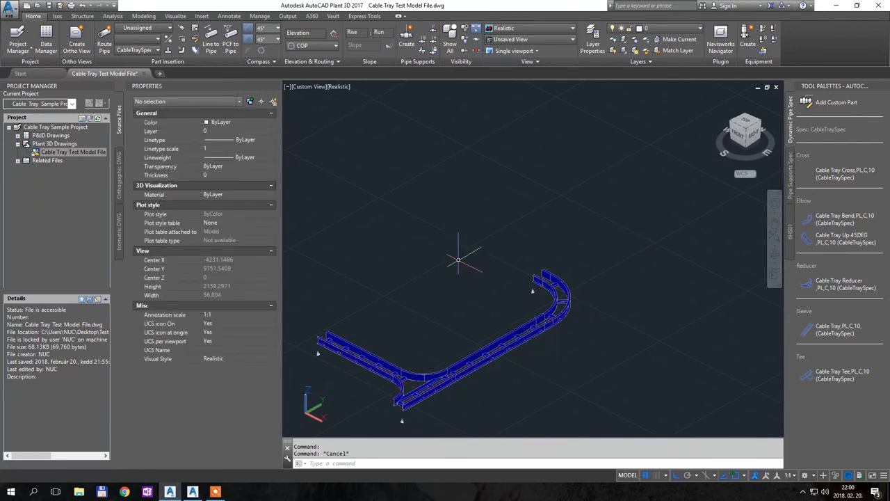
middle_click_drag(413, 326, 431, 276)
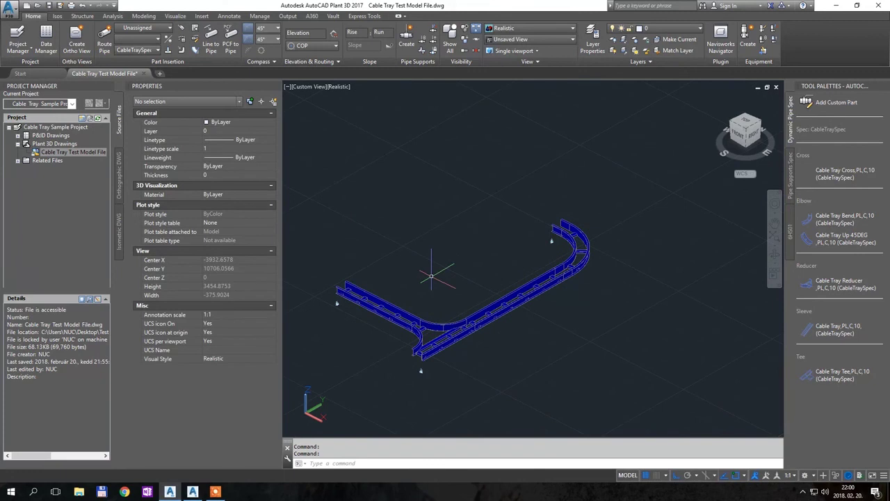